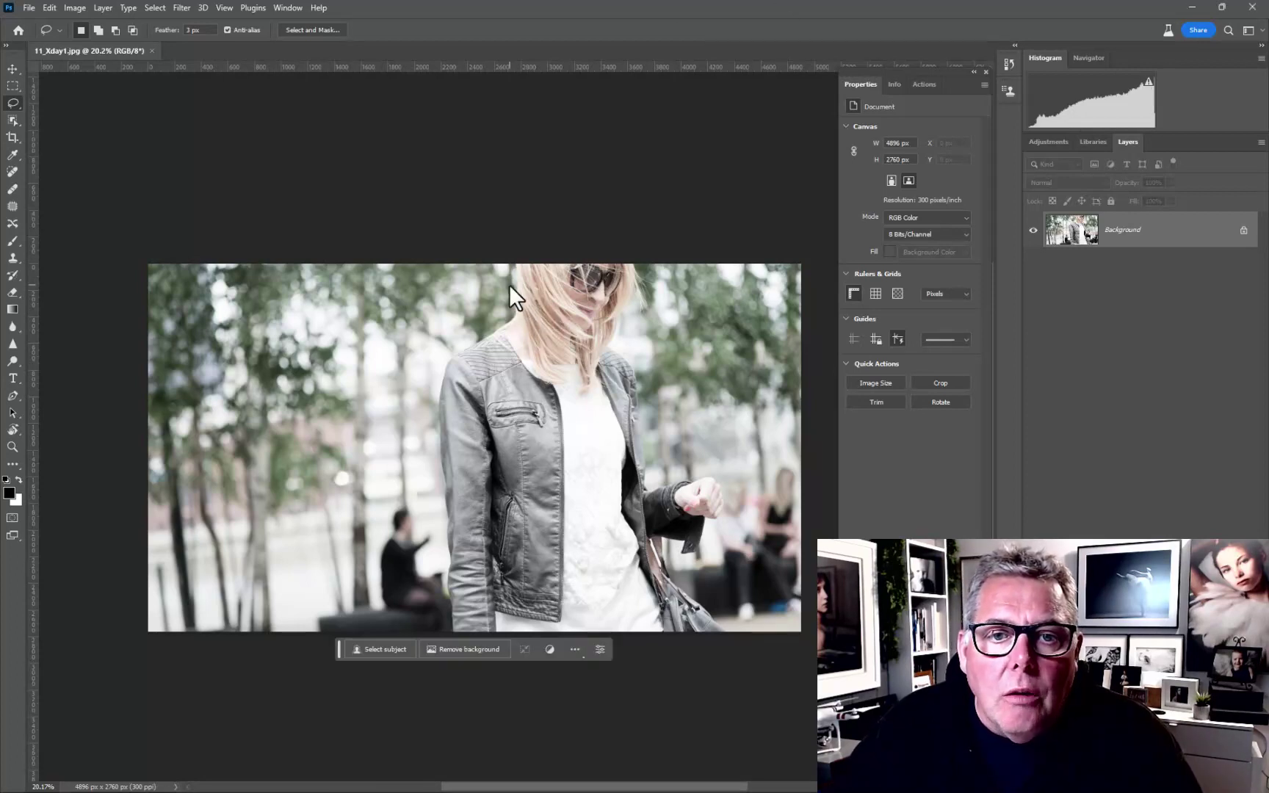
Step: Crop the canvas taller to add an empty white band above the woman's head
{"action": "key", "text": "c"}
{"action": "left_click_drag", "start_coordinate": [482, 266], "coordinate": [482, 207]}
{"action": "key", "text": "Return"}
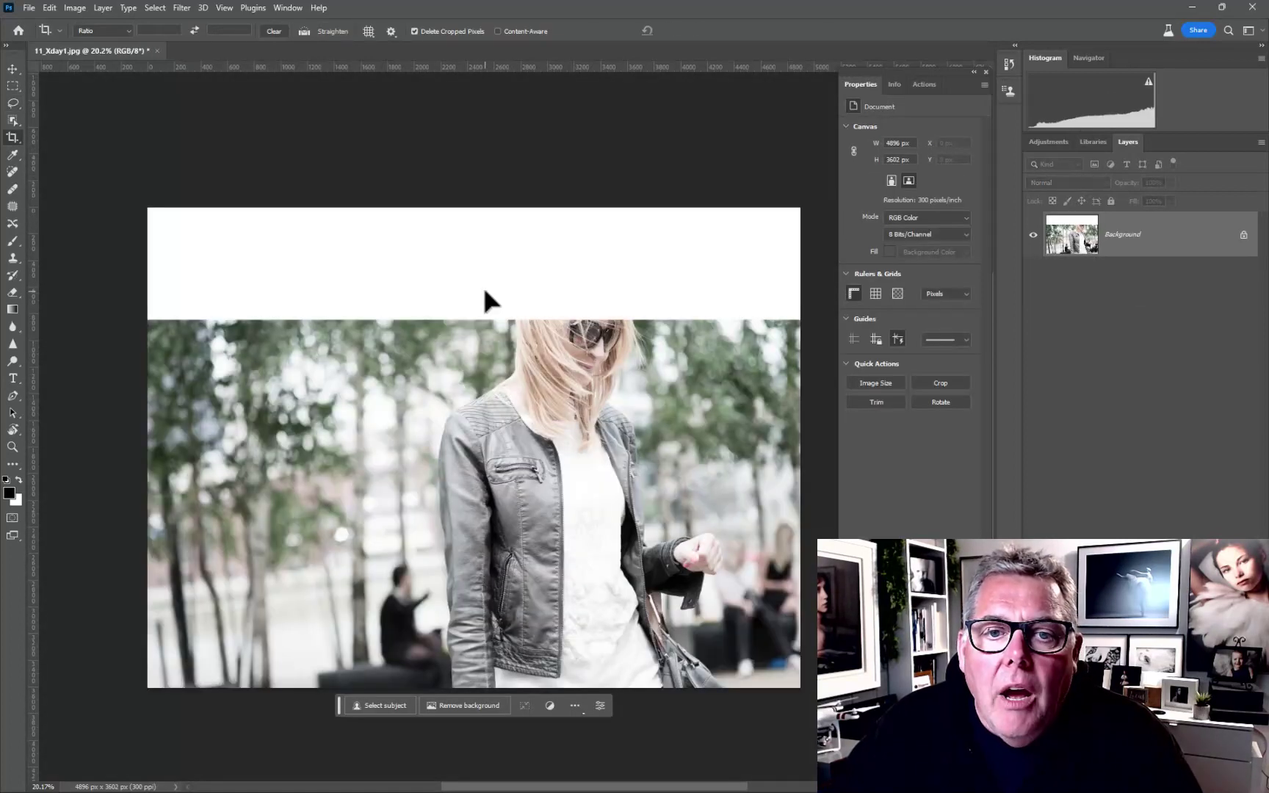
Step: Draw a rectangular marquee across the white band, slightly overlapping the photo's top edge
{"action": "left_click", "coordinate": [12, 86]}
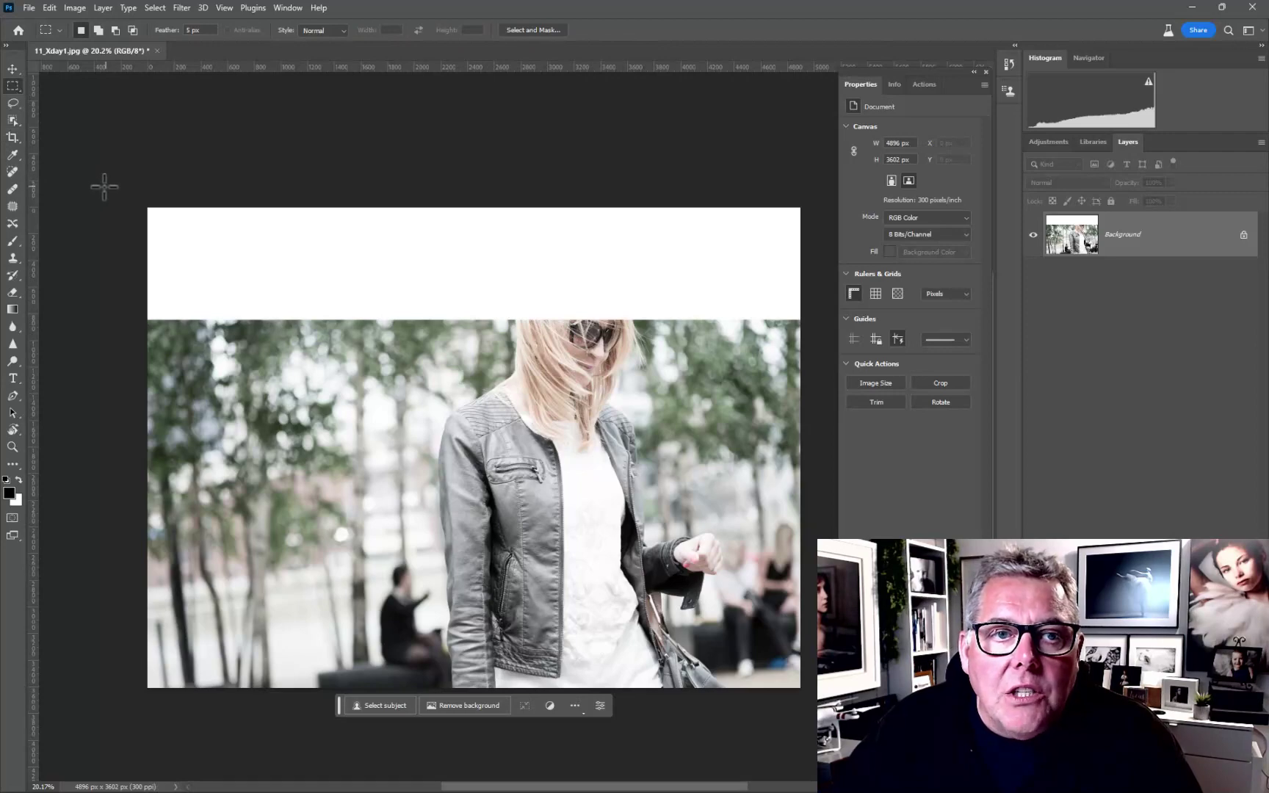
{"action": "left_click_drag", "start_coordinate": [146, 208], "coordinate": [808, 324]}
{"action": "scroll", "coordinate": [584, 323], "scroll_direction": "up", "scroll_amount": 3}
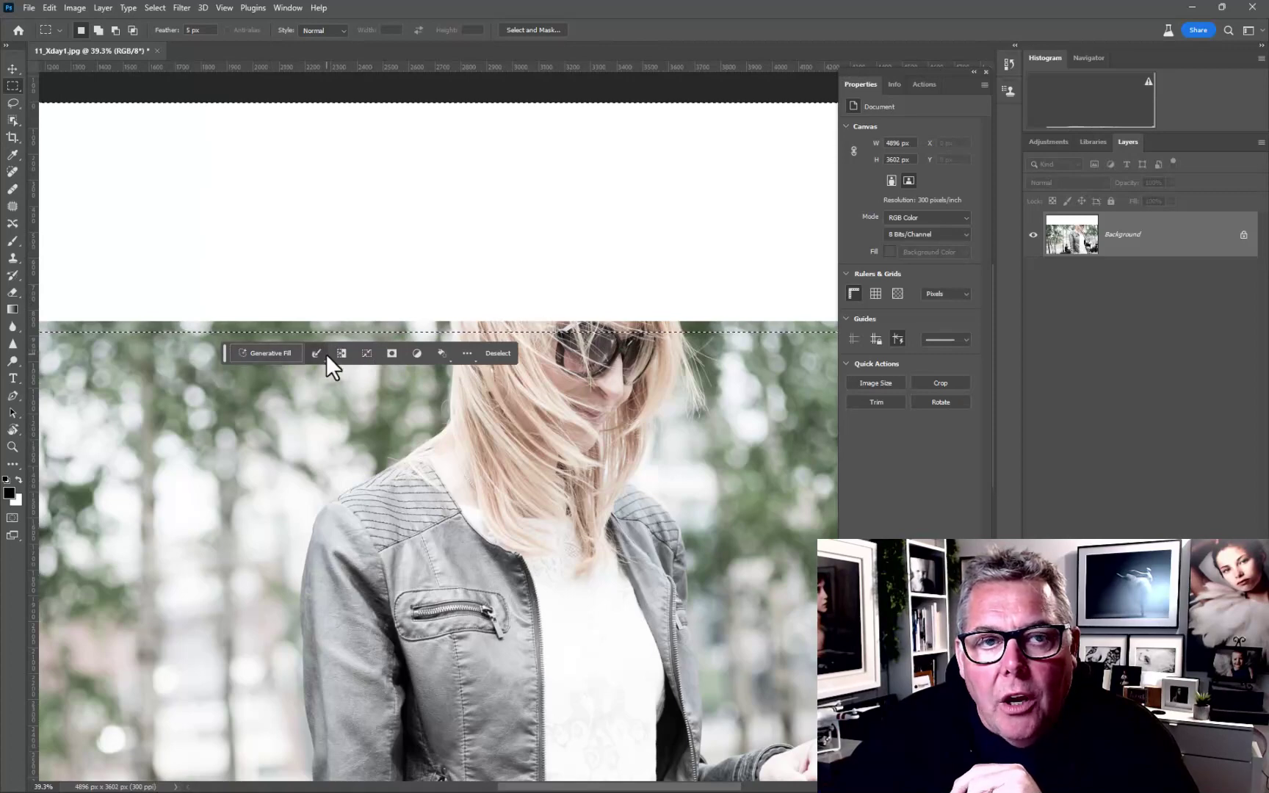
Step: Open the Generative Fill prompt for the selected white band, leaving the description empty
{"action": "left_click", "coordinate": [285, 9]}
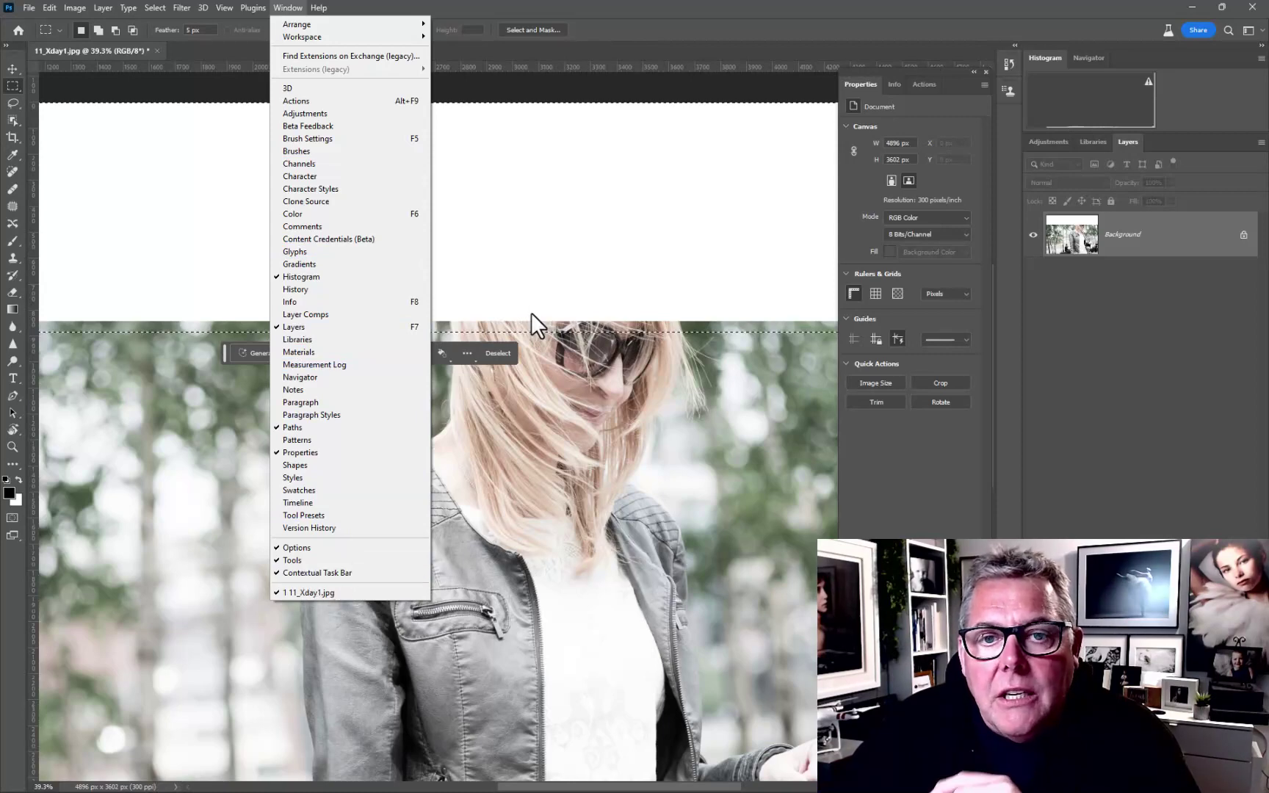
{"action": "left_click", "coordinate": [533, 251]}
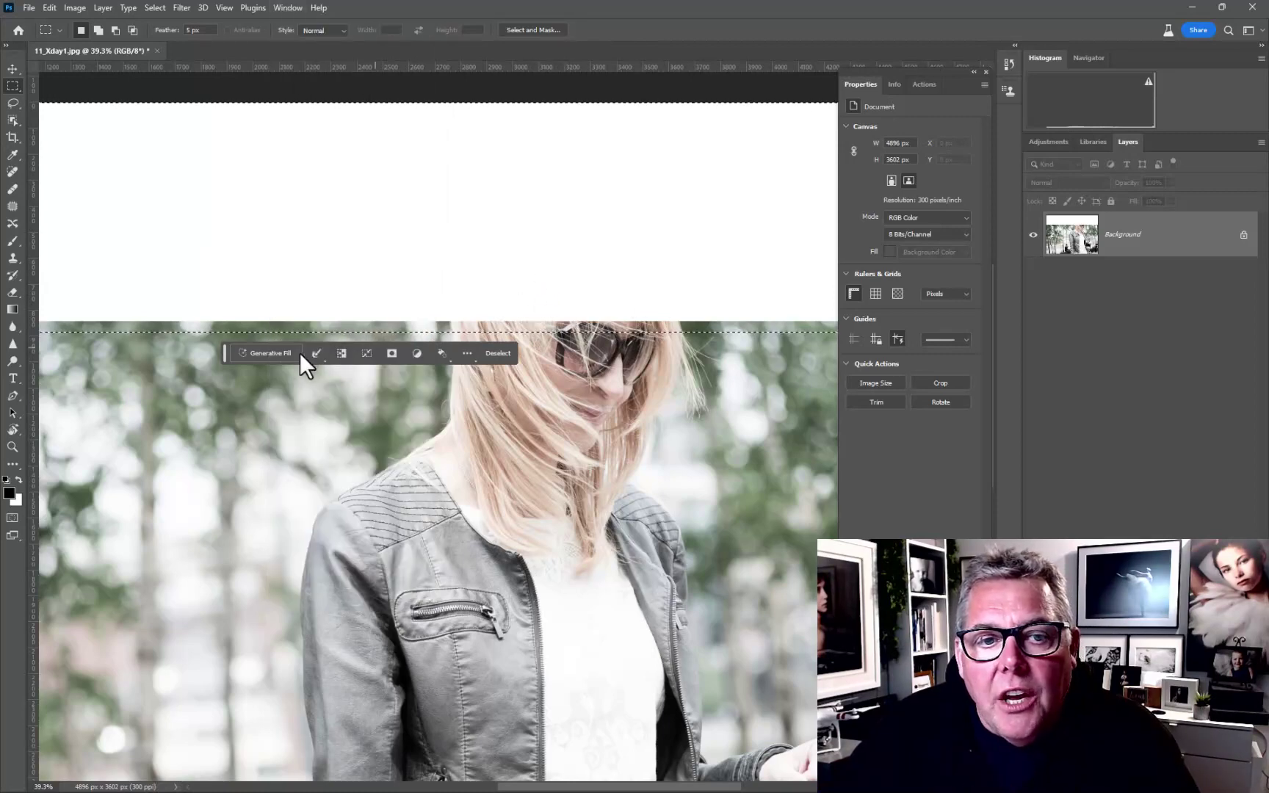
{"action": "left_click", "coordinate": [279, 353]}
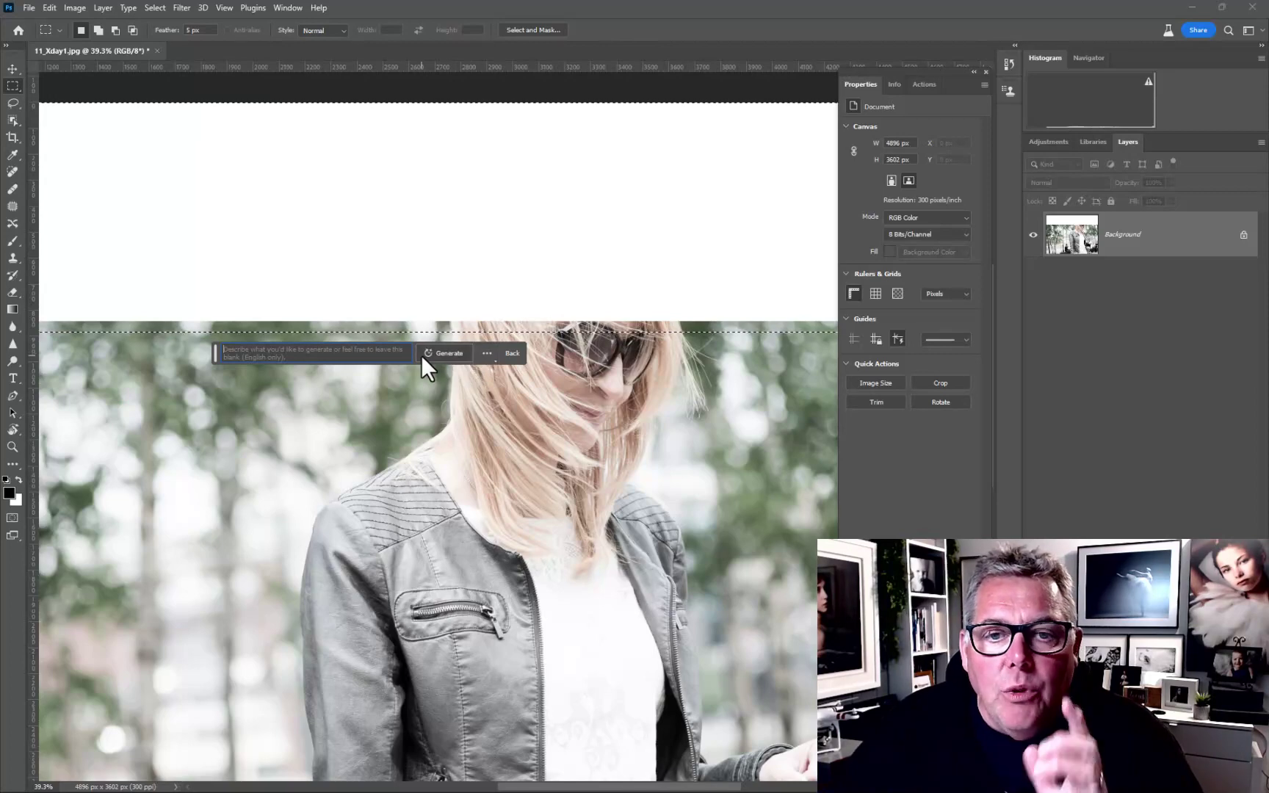
Step: Generate with a blank prompt so trees and sky fill the band above her head
{"action": "left_click", "coordinate": [434, 355]}
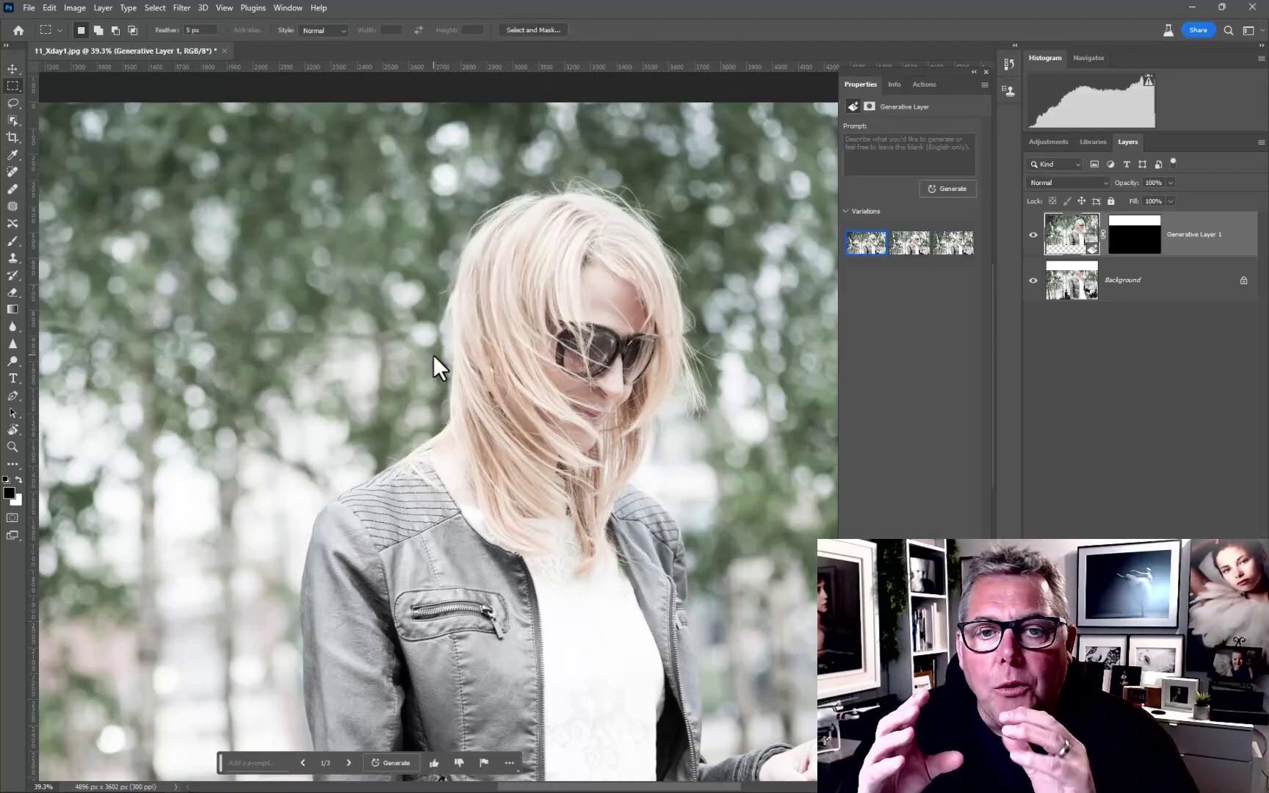
{"action": "key", "text": "ctrl+0"}
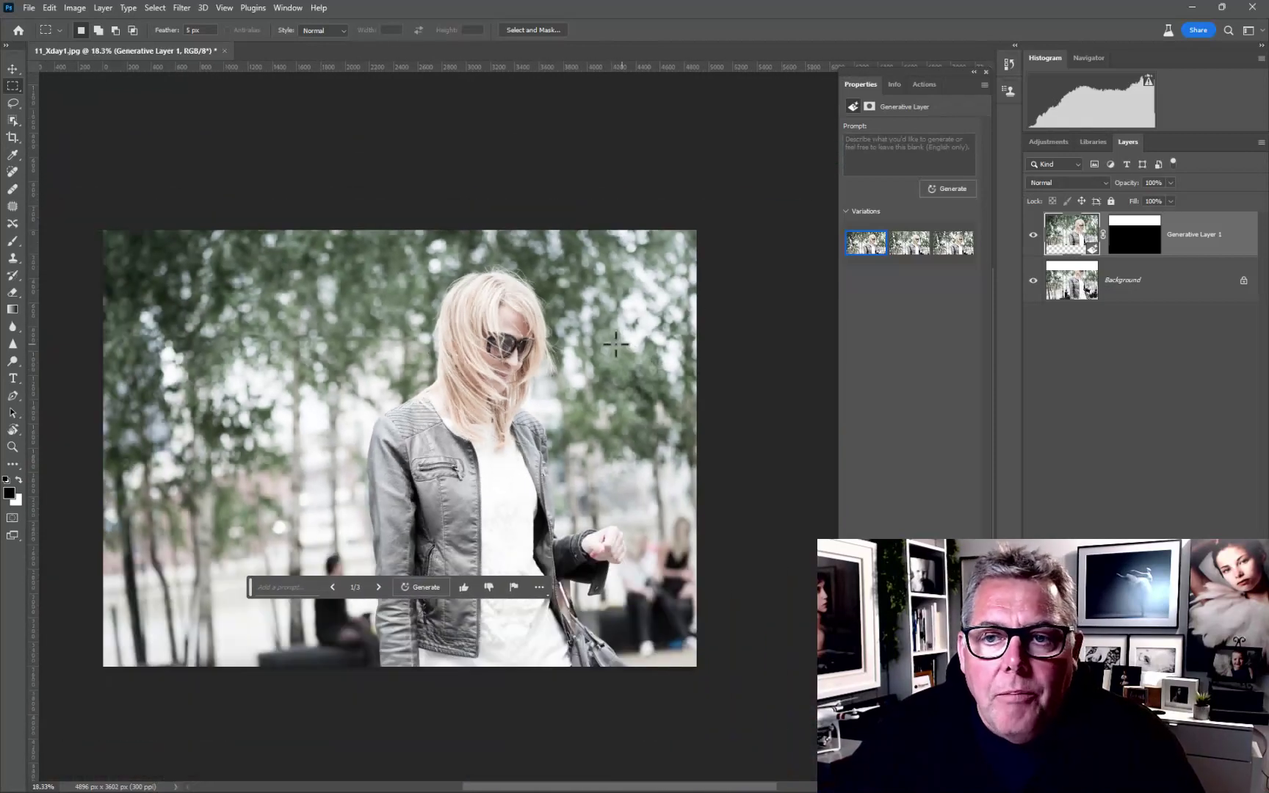
{"action": "scroll", "coordinate": [613, 343], "scroll_direction": "up", "scroll_amount": 3}
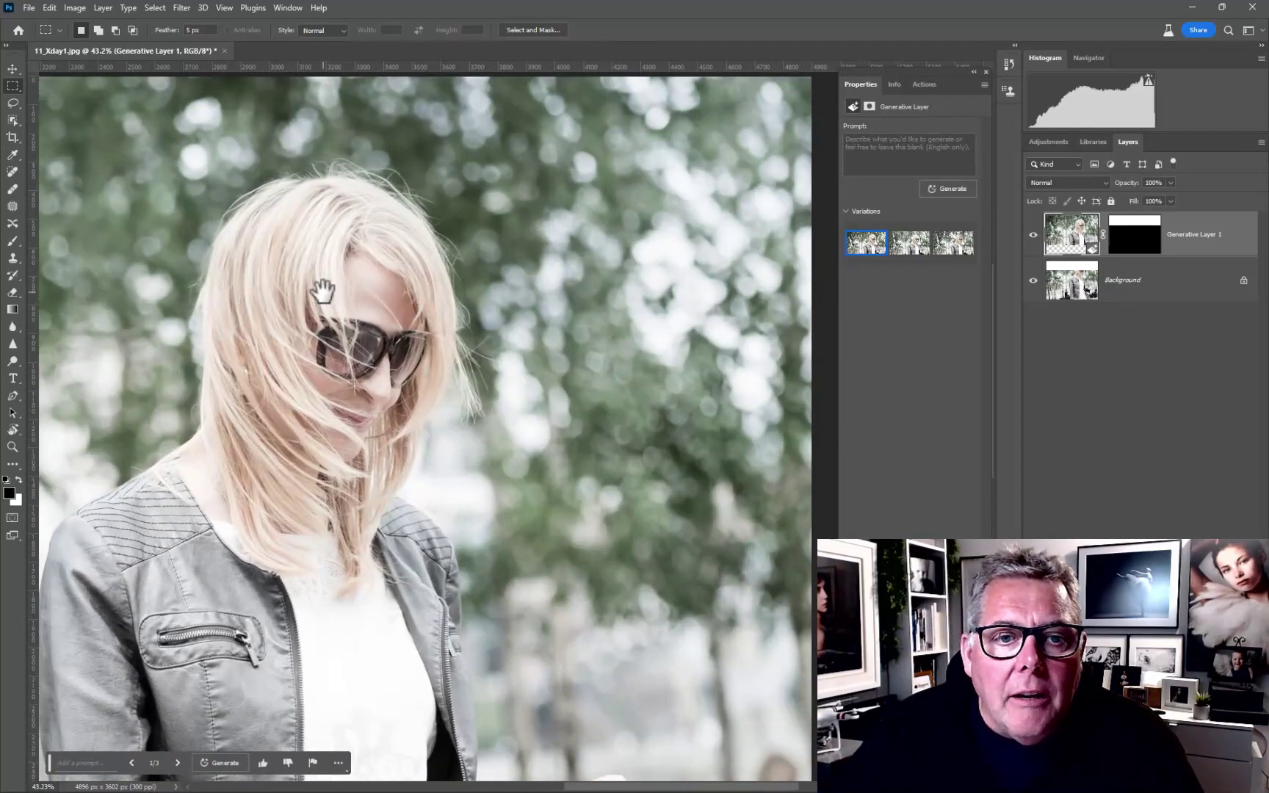
{"action": "scroll", "coordinate": [485, 329], "scroll_direction": "up", "scroll_amount": 4}
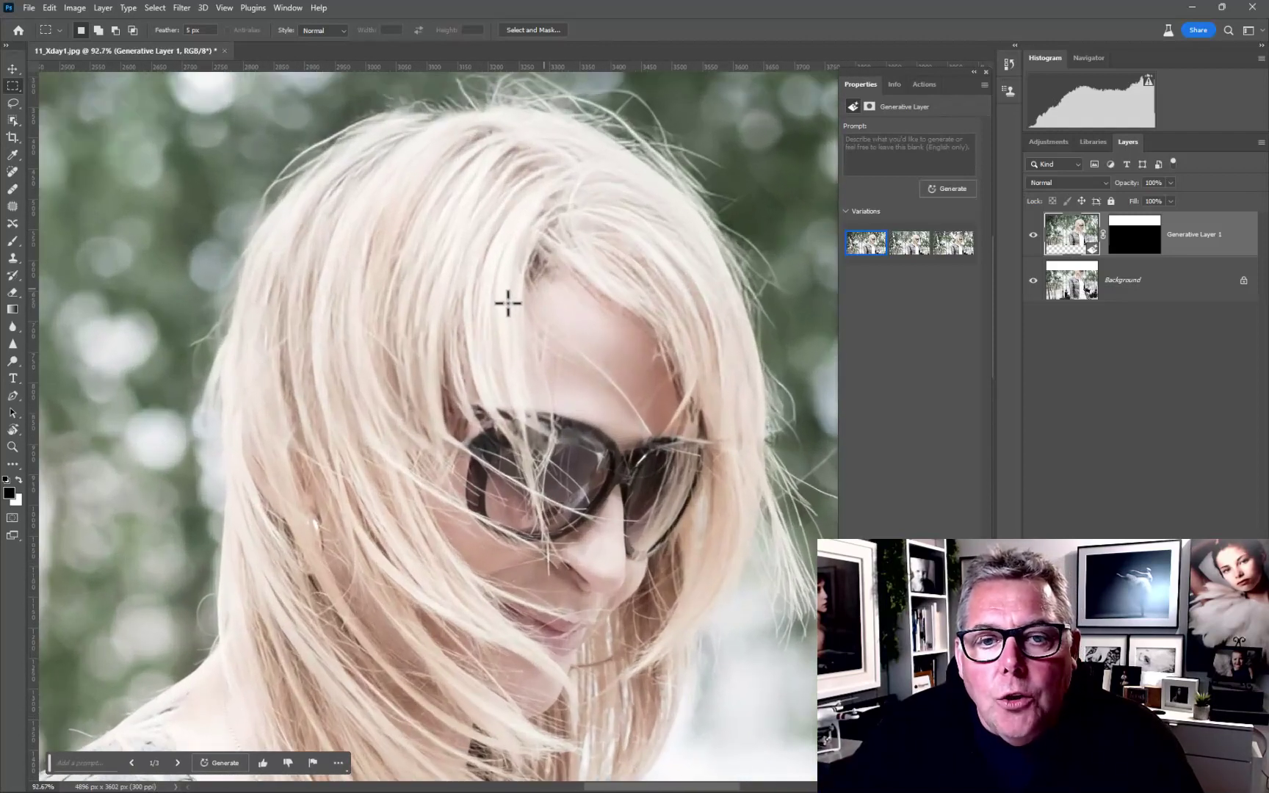
{"action": "scroll", "coordinate": [504, 300], "scroll_direction": "up", "scroll_amount": 2}
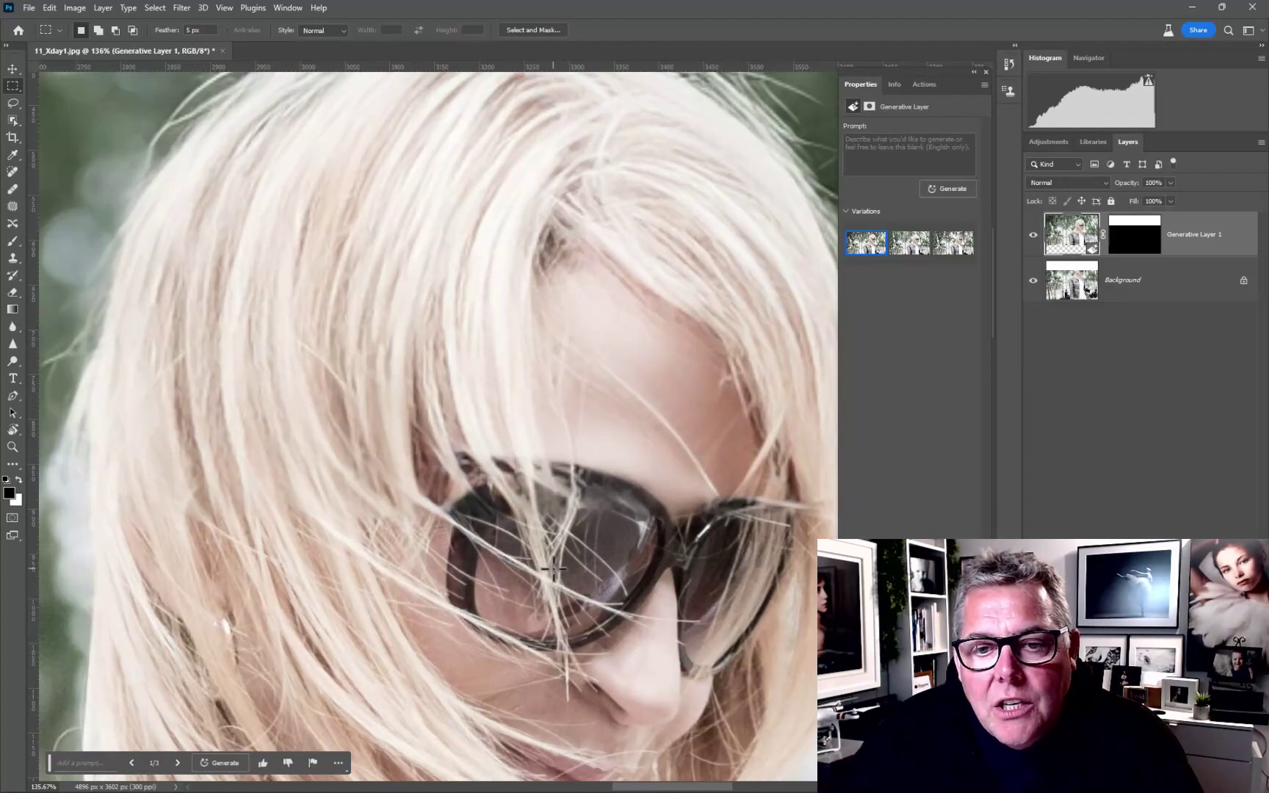
{"action": "scroll", "coordinate": [553, 567], "scroll_direction": "down", "scroll_amount": 2}
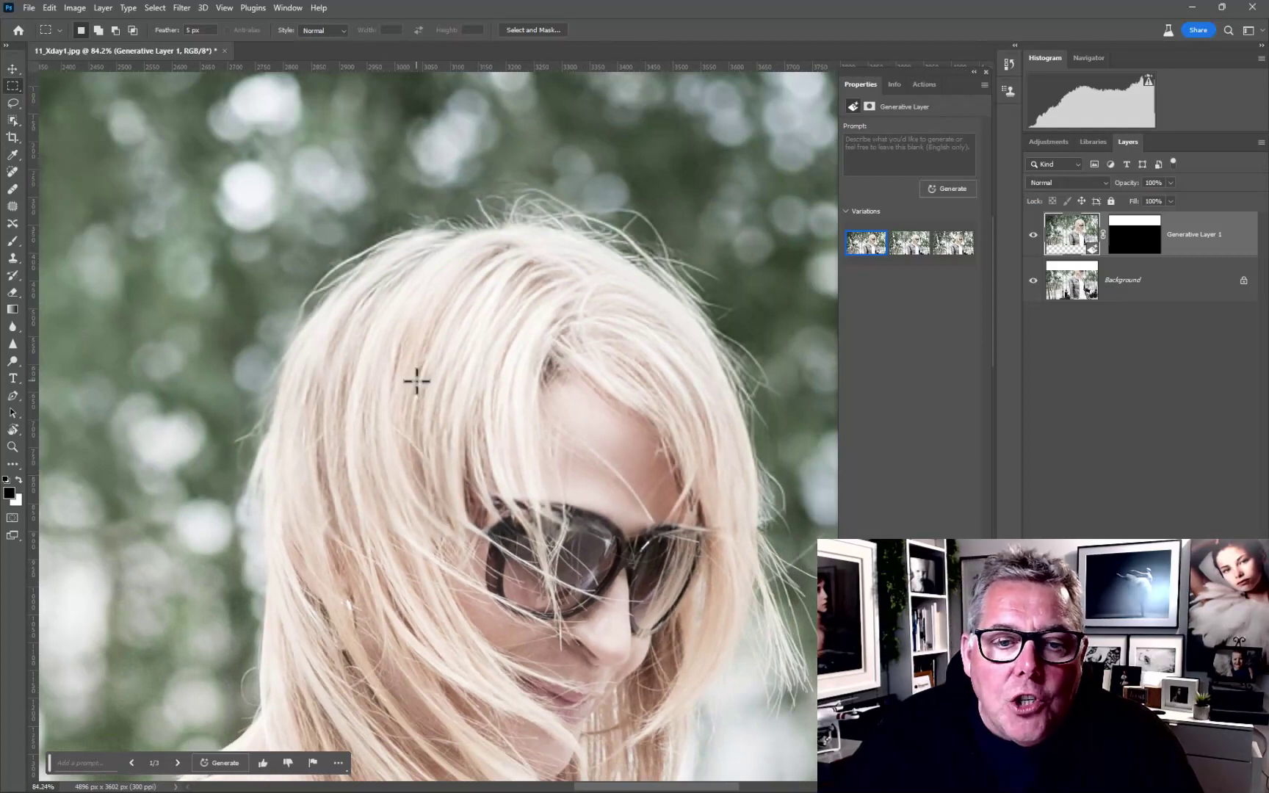
{"action": "left_click_drag", "start_coordinate": [404, 426], "coordinate": [403, 386]}
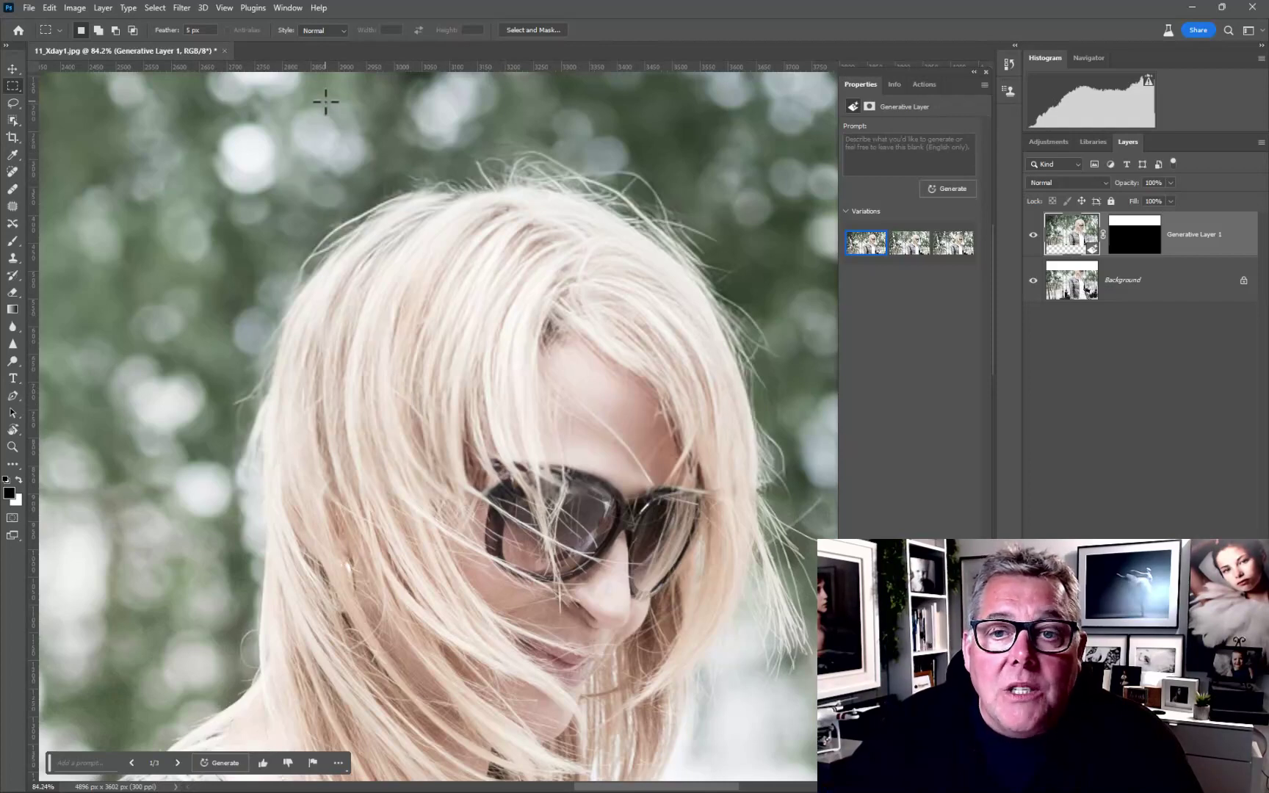
Step: Make a Fixed Size 1024 × 1024 px marquee and position it over the woman's head
{"action": "left_click", "coordinate": [331, 30]}
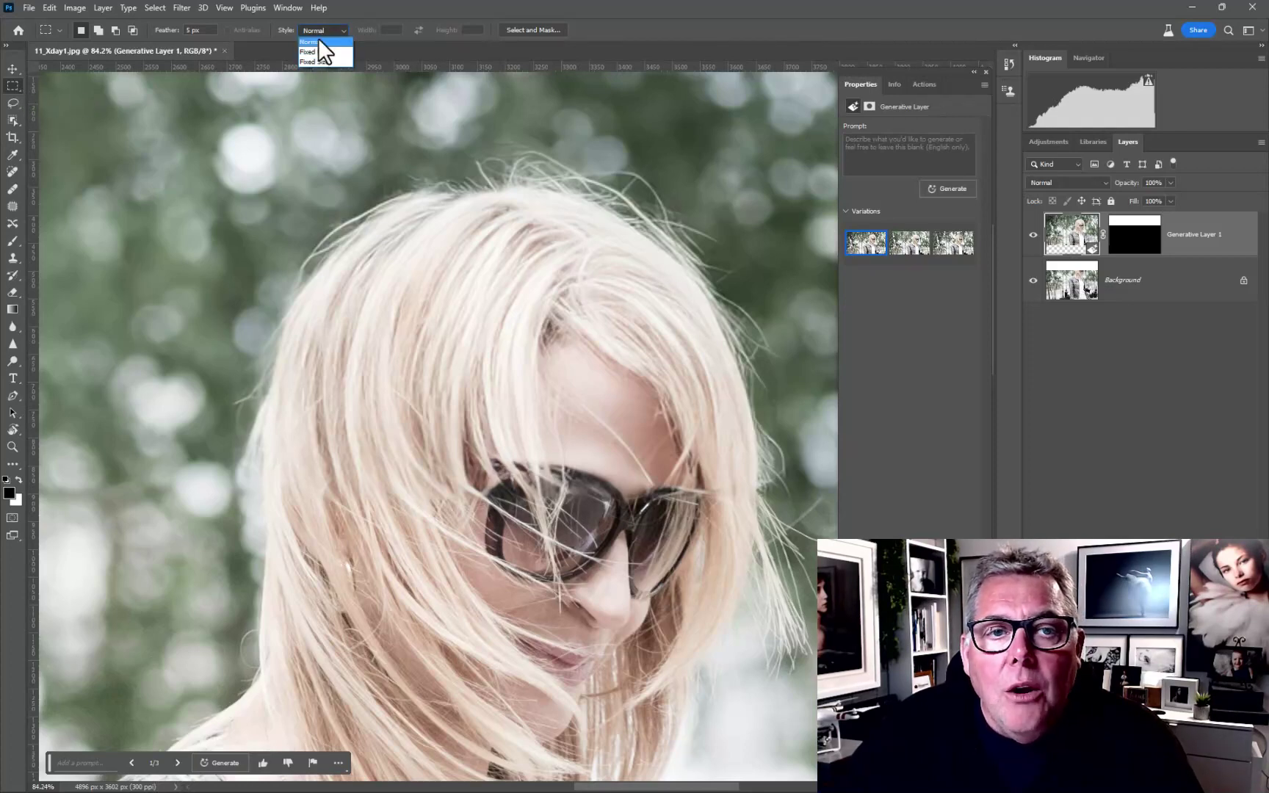
{"action": "left_click", "coordinate": [314, 61]}
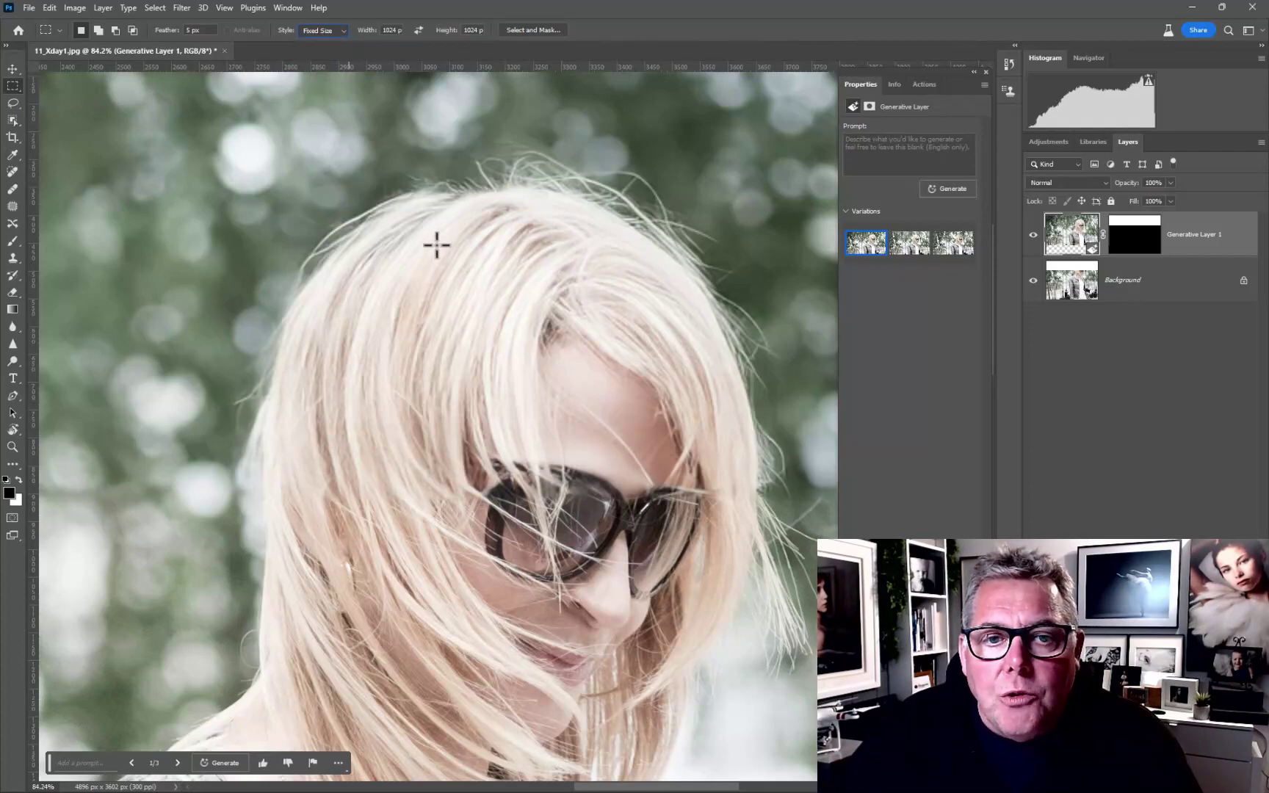
{"action": "left_click", "coordinate": [400, 200]}
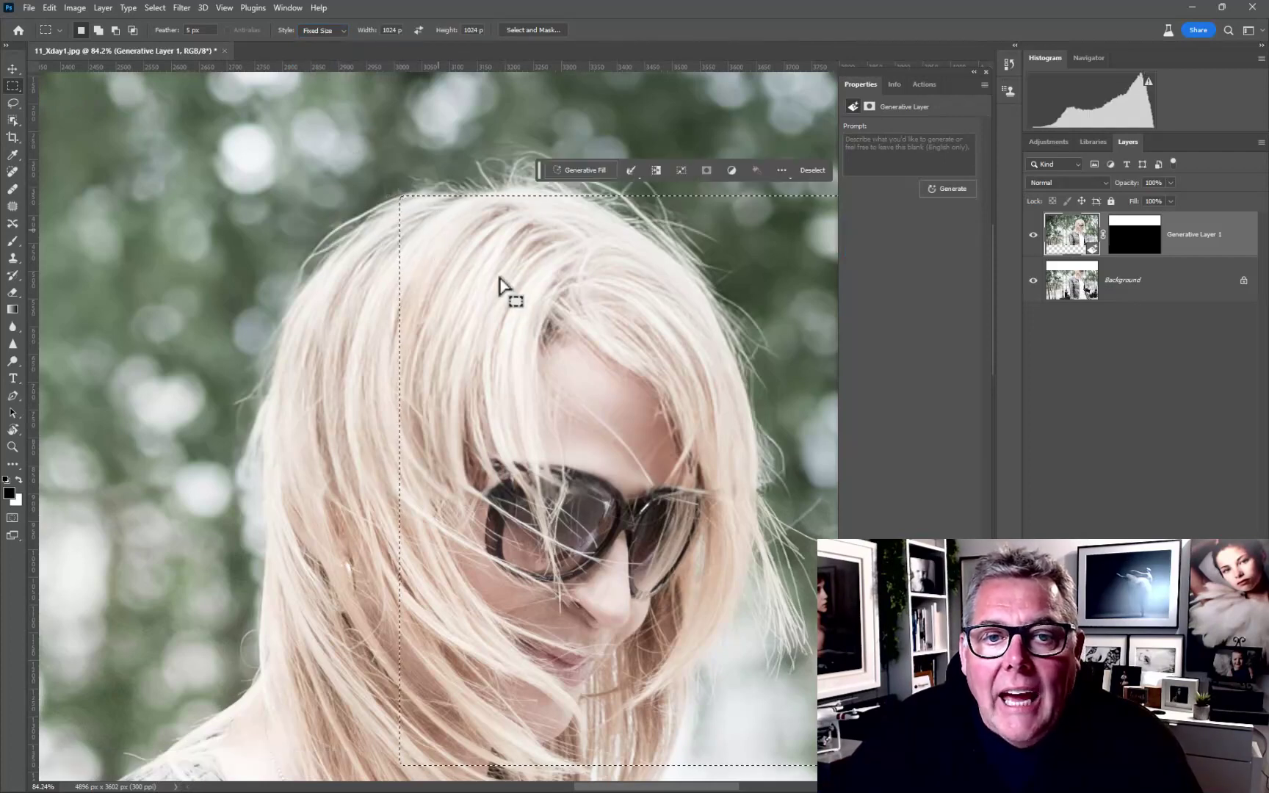
{"action": "left_click_drag", "start_coordinate": [518, 295], "coordinate": [321, 139]}
{"action": "scroll", "coordinate": [447, 387], "scroll_direction": "down", "scroll_amount": 5}
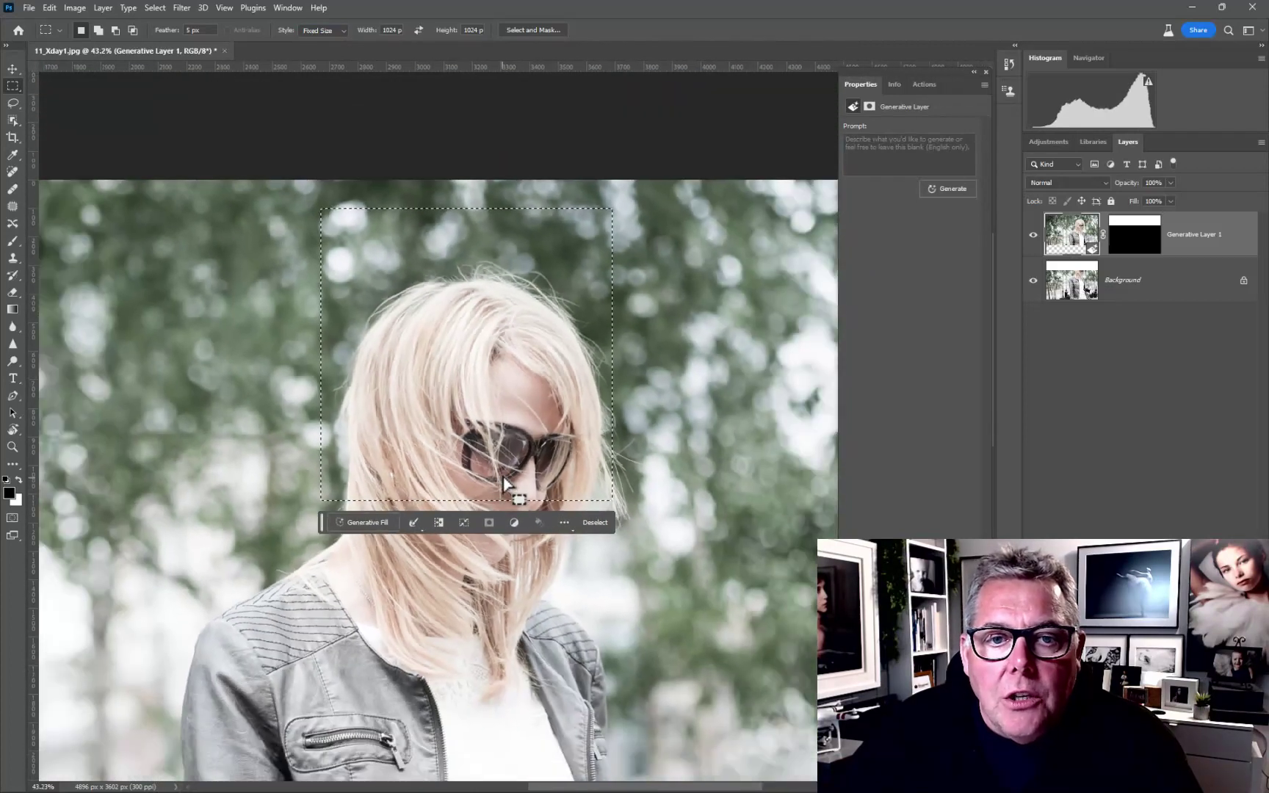
{"action": "left_click_drag", "start_coordinate": [505, 483], "coordinate": [510, 393]}
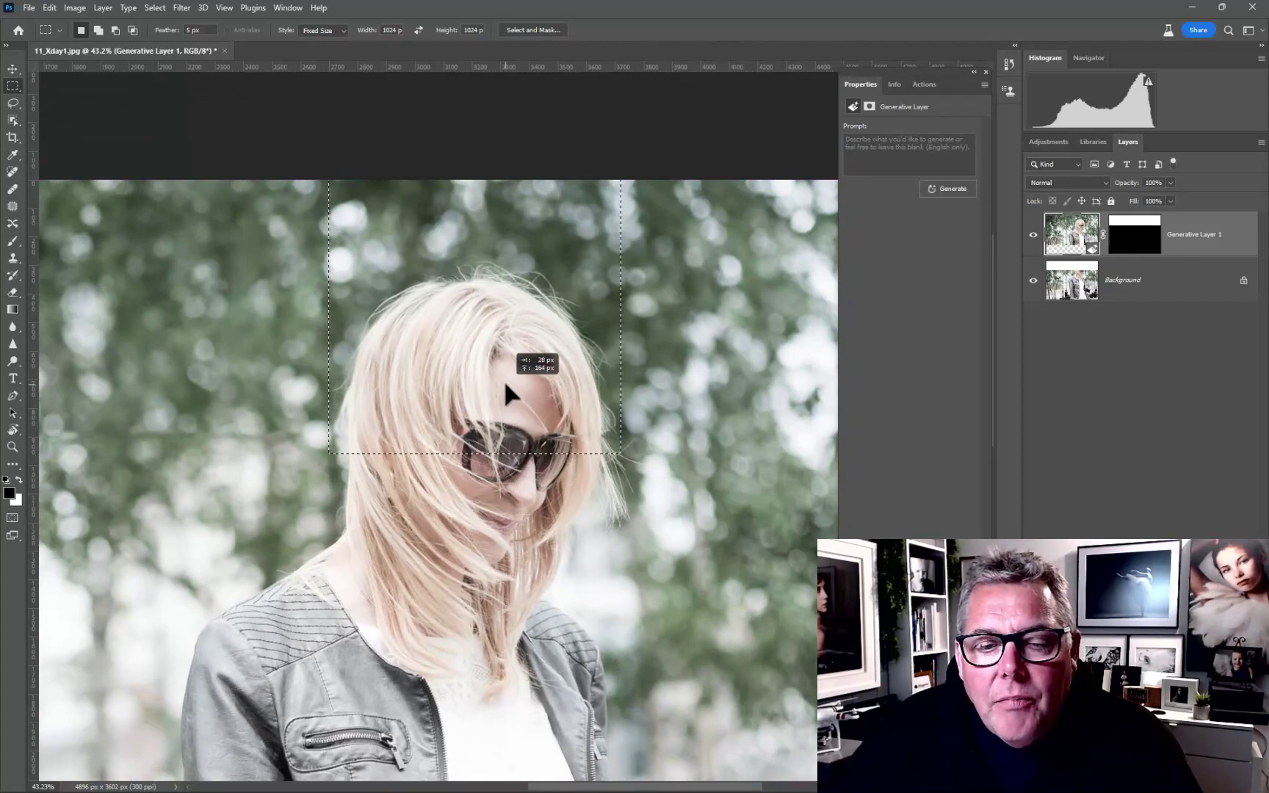
Step: Move the 1024 px square marquee a few pixels higher over the top of her head
{"action": "mouse_move", "coordinate": [506, 385]}
{"action": "left_mouse_down"}
{"action": "mouse_move", "coordinate": [494, 401]}
{"action": "mouse_move", "coordinate": [489, 382]}
{"action": "left_mouse_up"}
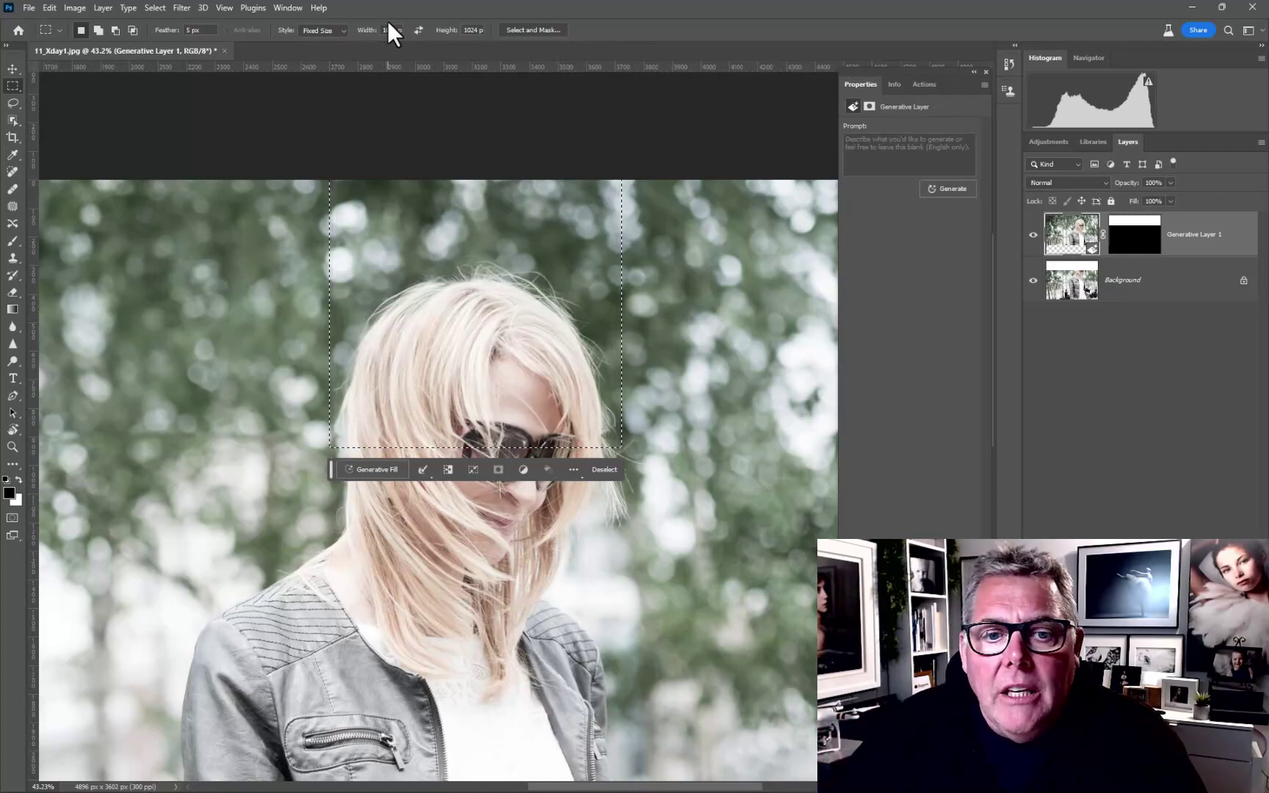
Step: Run Generative Fill on the square head selection with an empty prompt, creating Generative Layer 2
{"action": "left_click", "coordinate": [388, 469]}
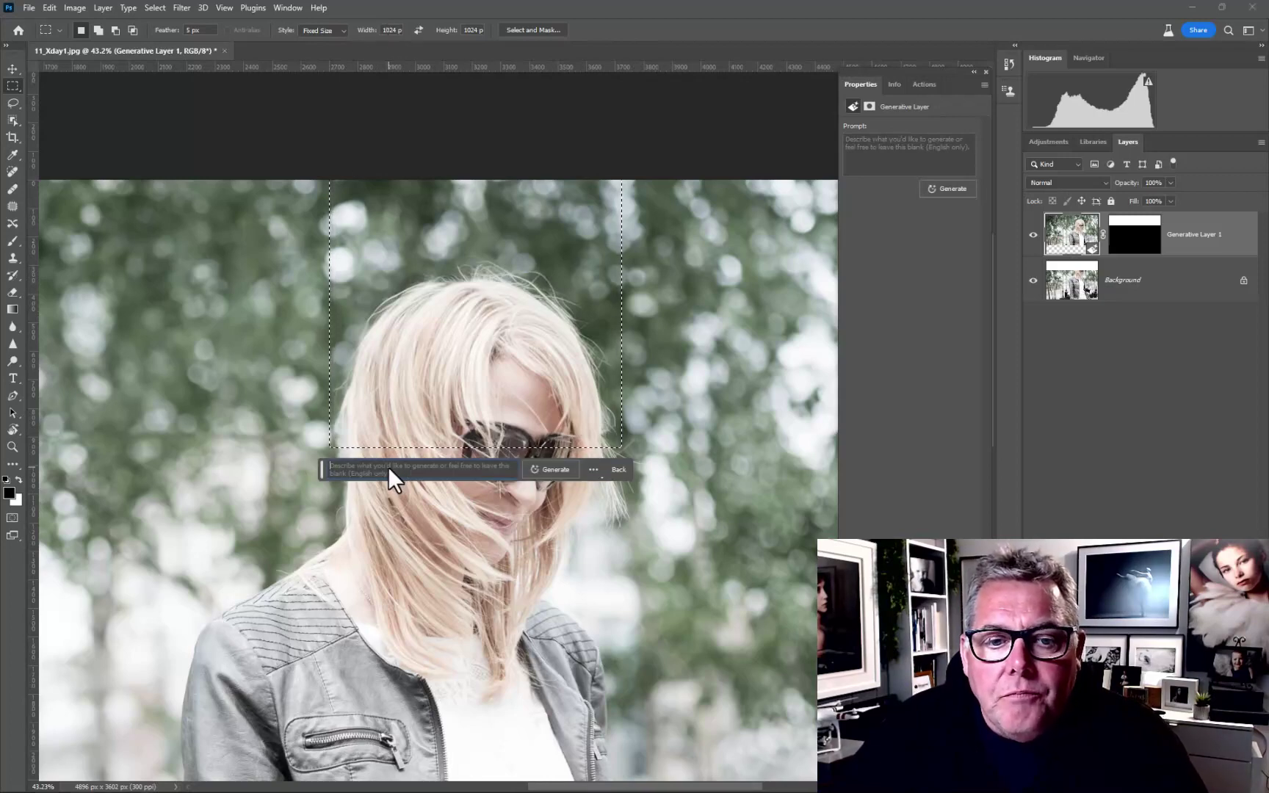
{"action": "left_click", "coordinate": [553, 468]}
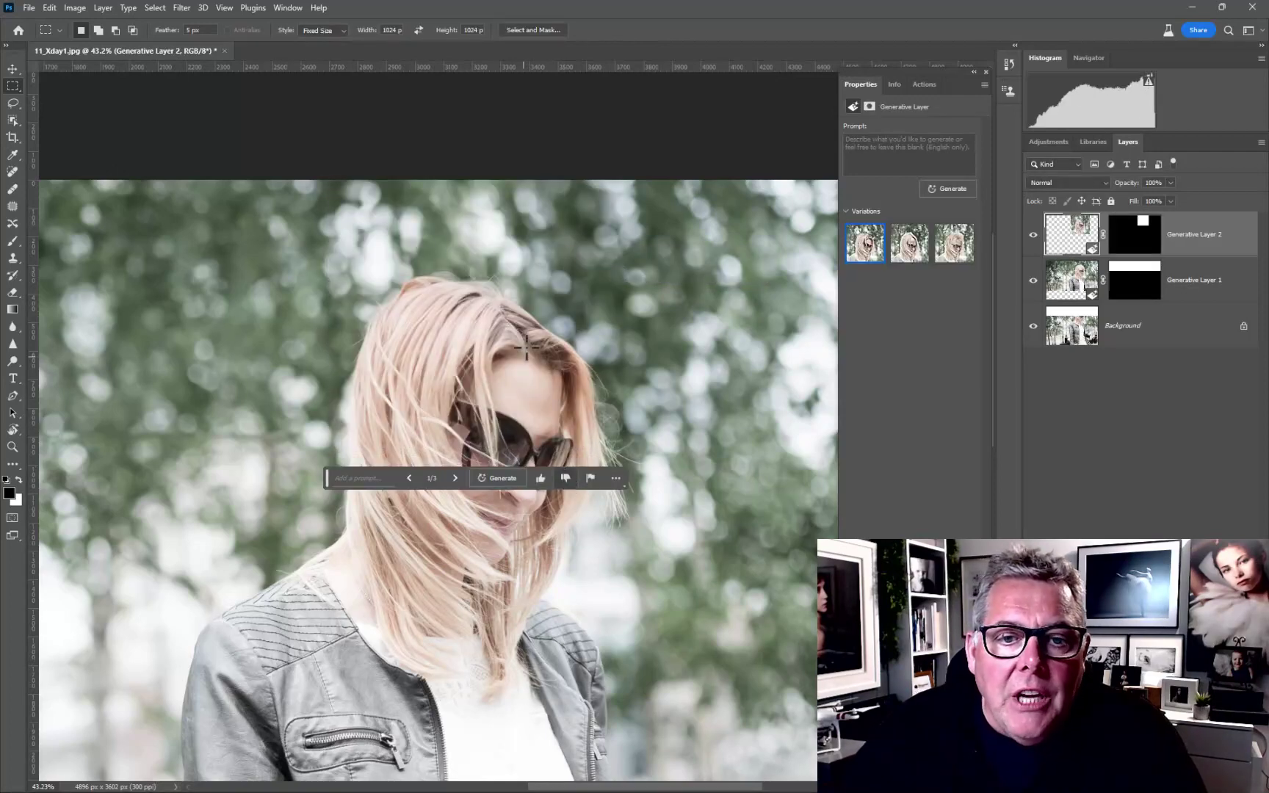
Step: Zoom in, preview the second and third head variations, then generate three more variations
{"action": "scroll", "coordinate": [528, 345], "scroll_direction": "up", "scroll_amount": 3}
{"action": "scroll", "coordinate": [496, 433], "scroll_direction": "up", "scroll_amount": 3}
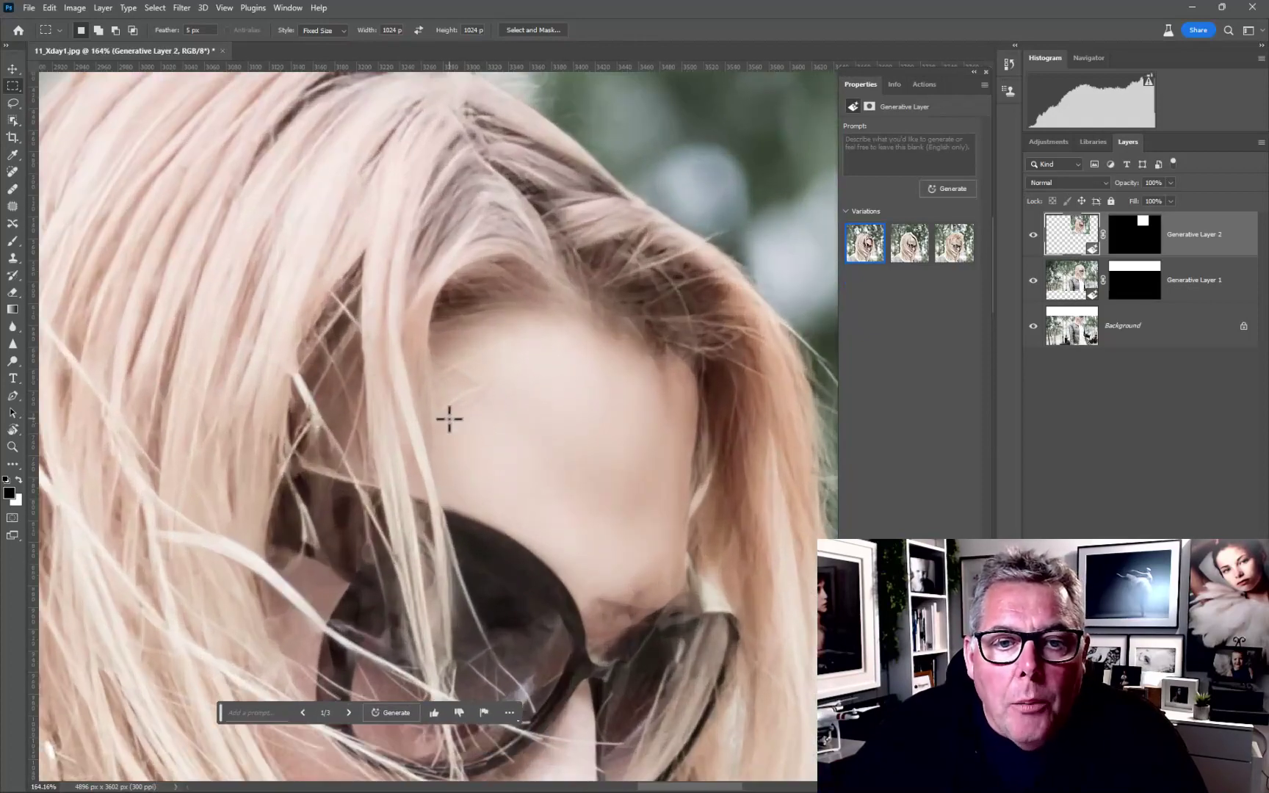
{"action": "scroll", "coordinate": [530, 433], "scroll_direction": "down", "scroll_amount": 3}
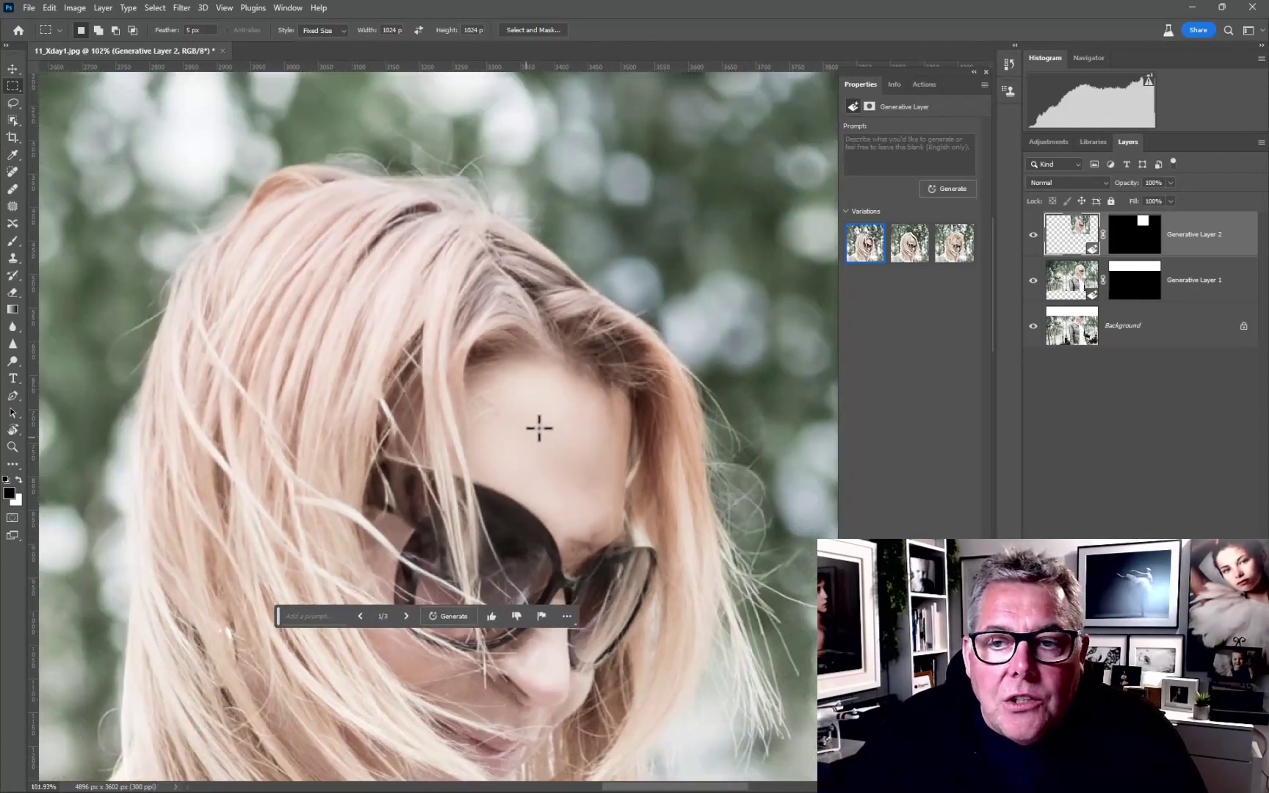
{"action": "left_click", "coordinate": [910, 251]}
{"action": "left_click", "coordinate": [956, 253]}
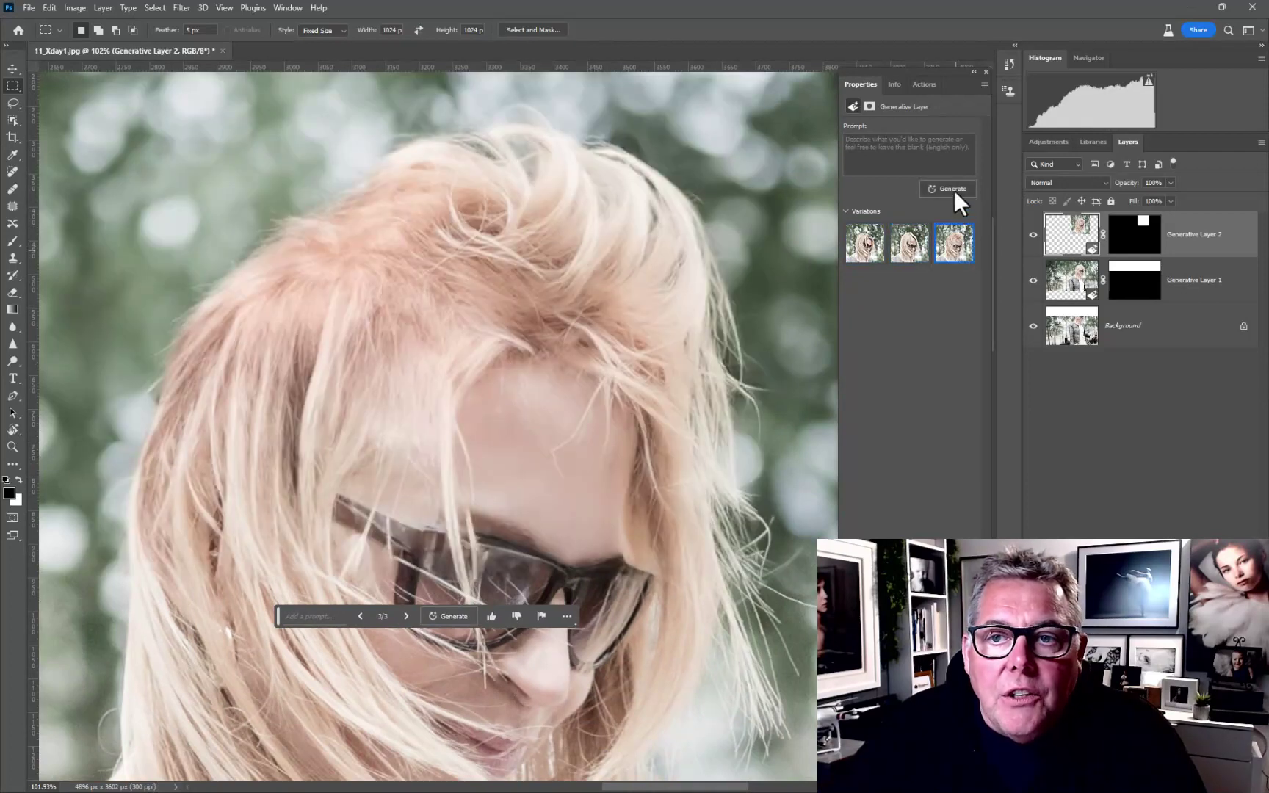
{"action": "left_click", "coordinate": [952, 189]}
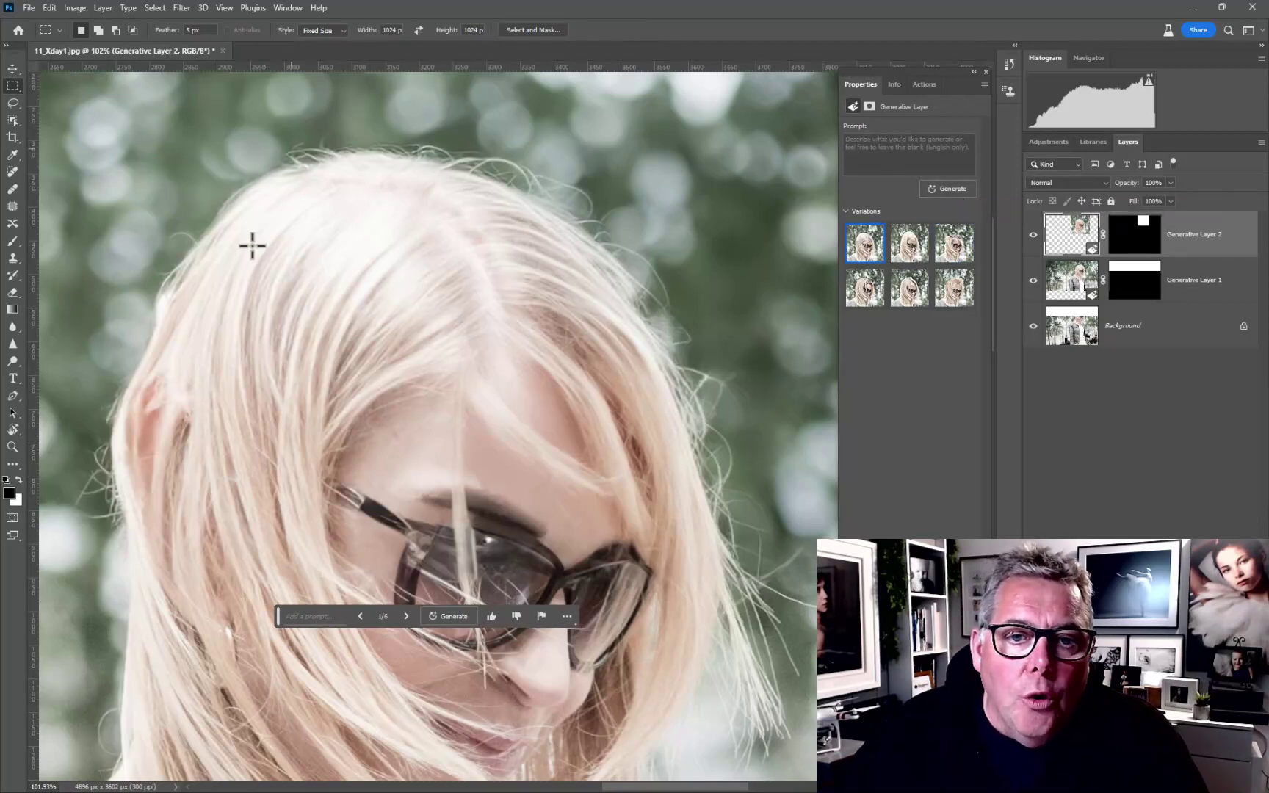
Step: Preview the second and third head variations, then return to the first
{"action": "left_click", "coordinate": [912, 251]}
{"action": "left_click", "coordinate": [961, 269]}
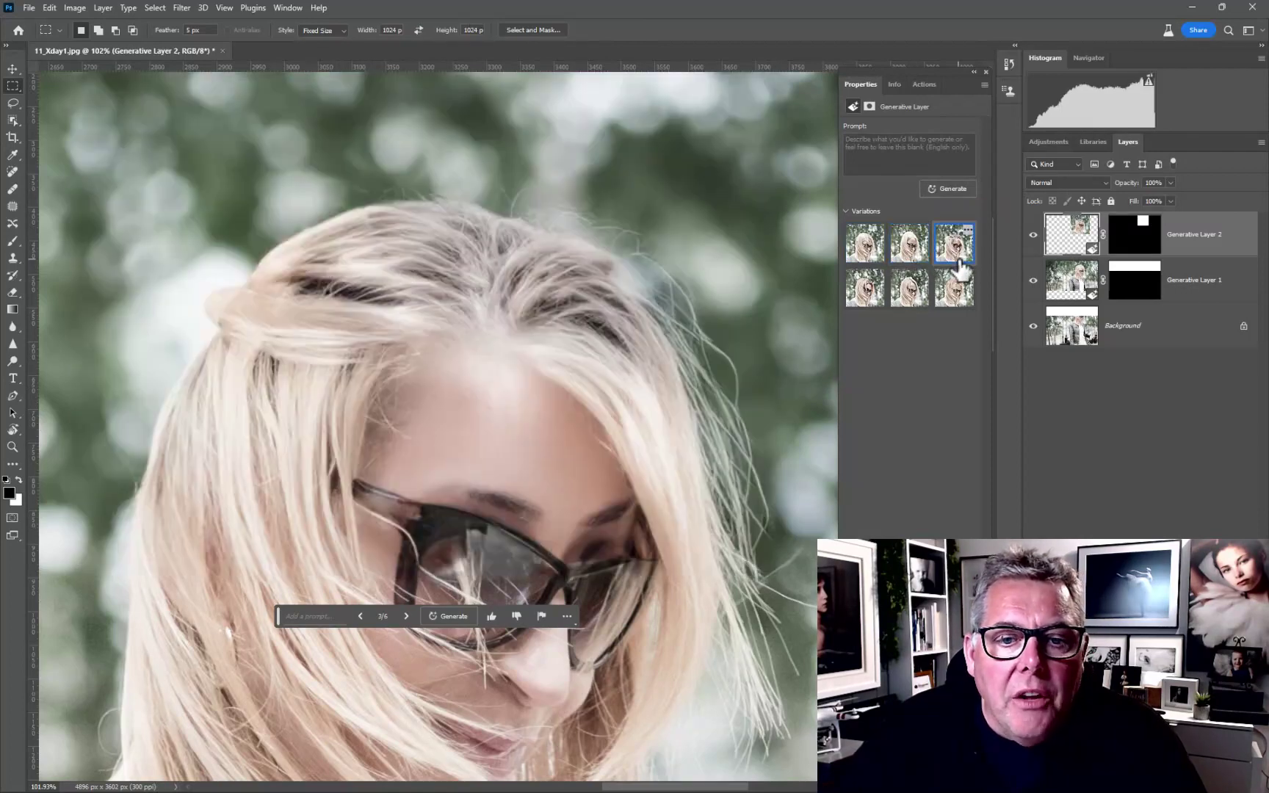
{"action": "left_click", "coordinate": [865, 244]}
Step: Preview variations four, five and six, then settle back on the first variation
{"action": "scroll", "coordinate": [682, 344], "scroll_direction": "down", "scroll_amount": 3}
{"action": "left_click_drag", "start_coordinate": [652, 417], "coordinate": [637, 334]}
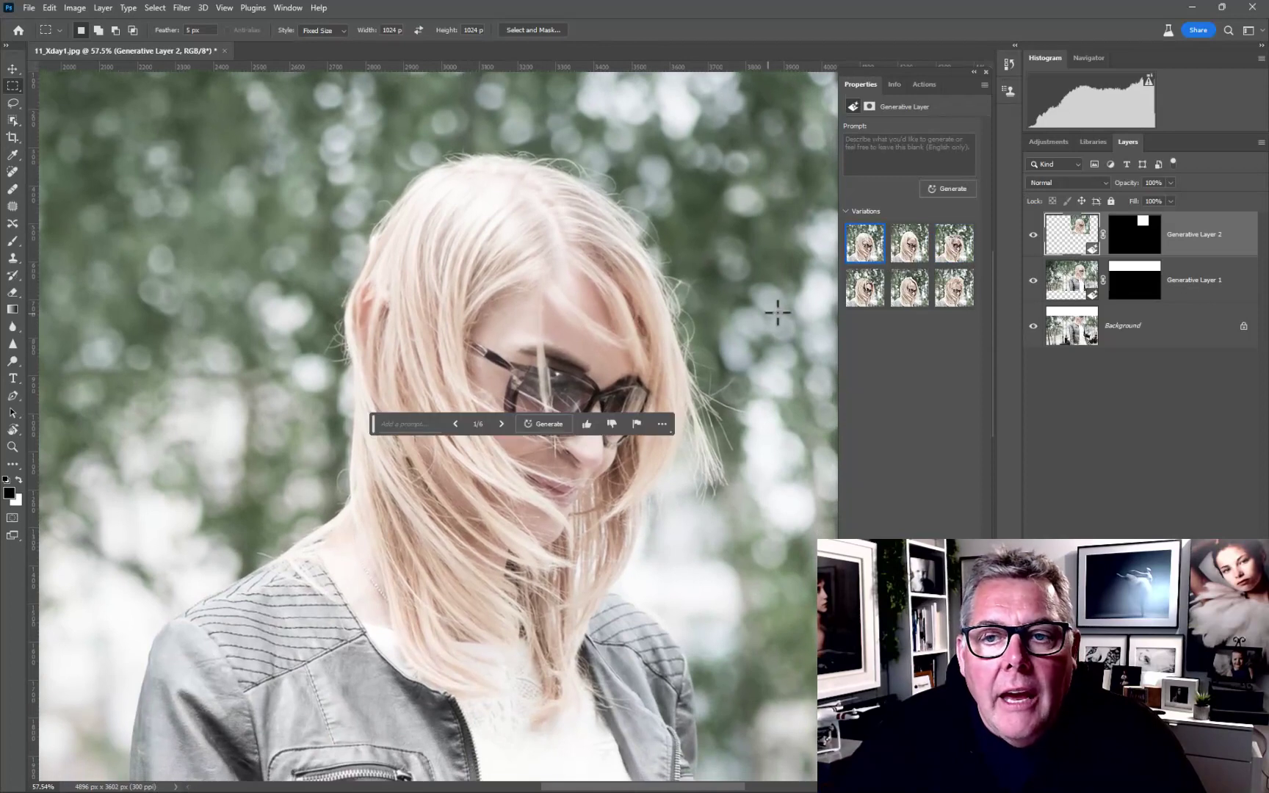
{"action": "left_click", "coordinate": [864, 292]}
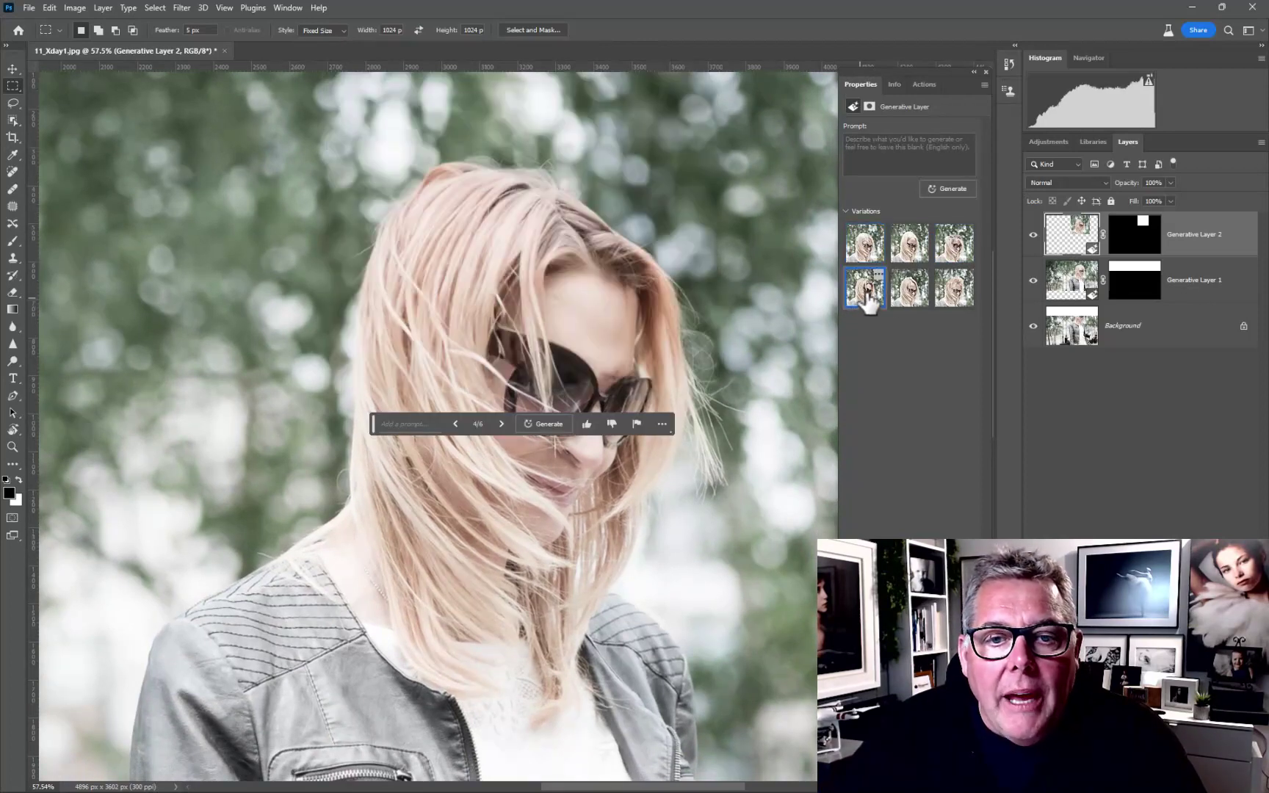
{"action": "left_click", "coordinate": [910, 292]}
{"action": "left_click", "coordinate": [944, 301]}
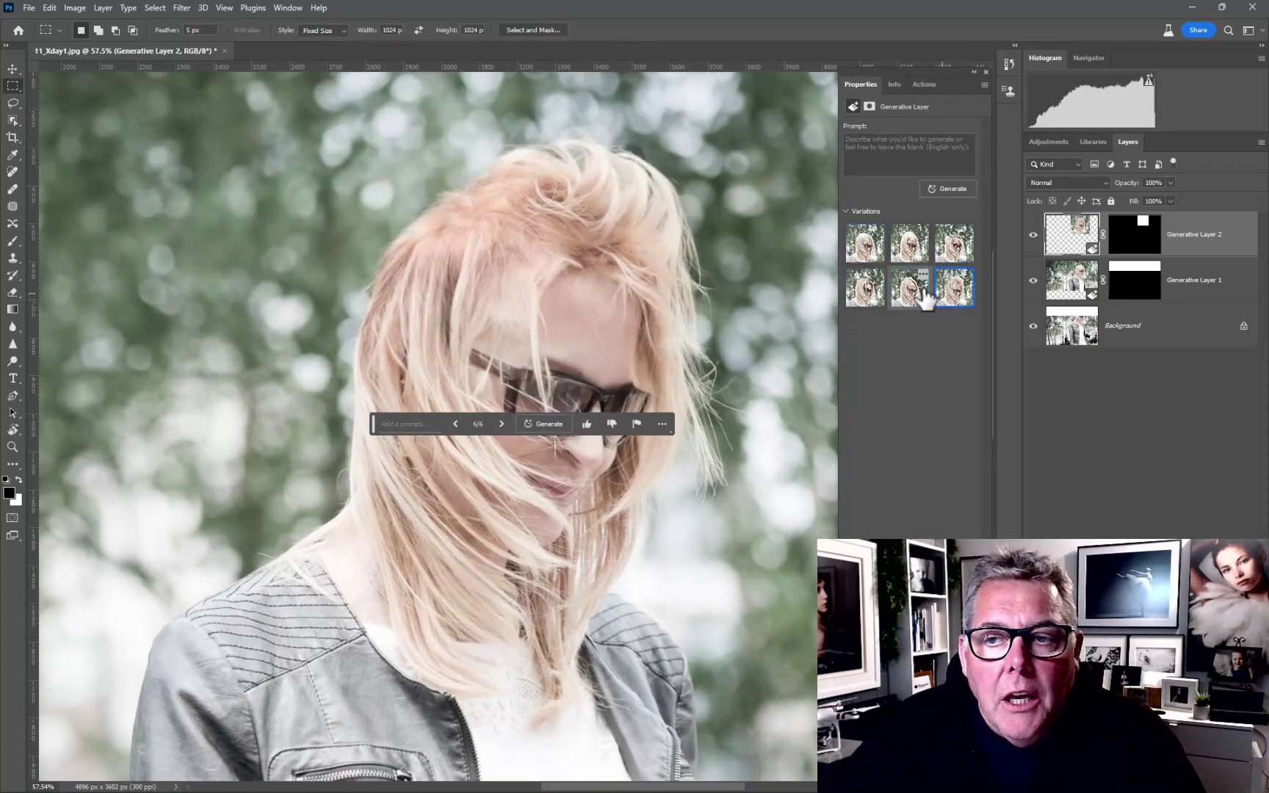
{"action": "left_click", "coordinate": [867, 246]}
{"action": "scroll", "coordinate": [499, 294], "scroll_direction": "up", "scroll_amount": 5}
{"action": "scroll", "coordinate": [506, 311], "scroll_direction": "up", "scroll_amount": 4}
{"action": "left_click", "coordinate": [1036, 280]}
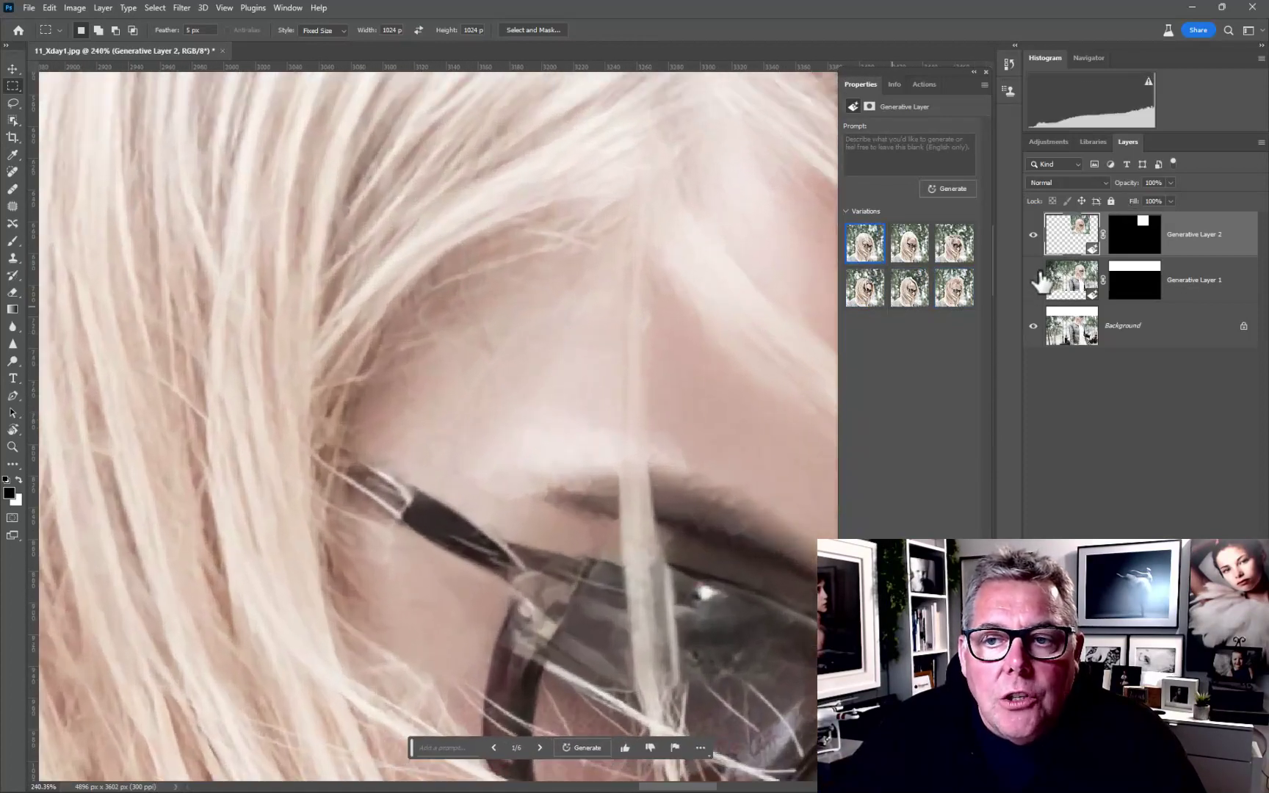
{"action": "left_click", "coordinate": [1034, 235]}
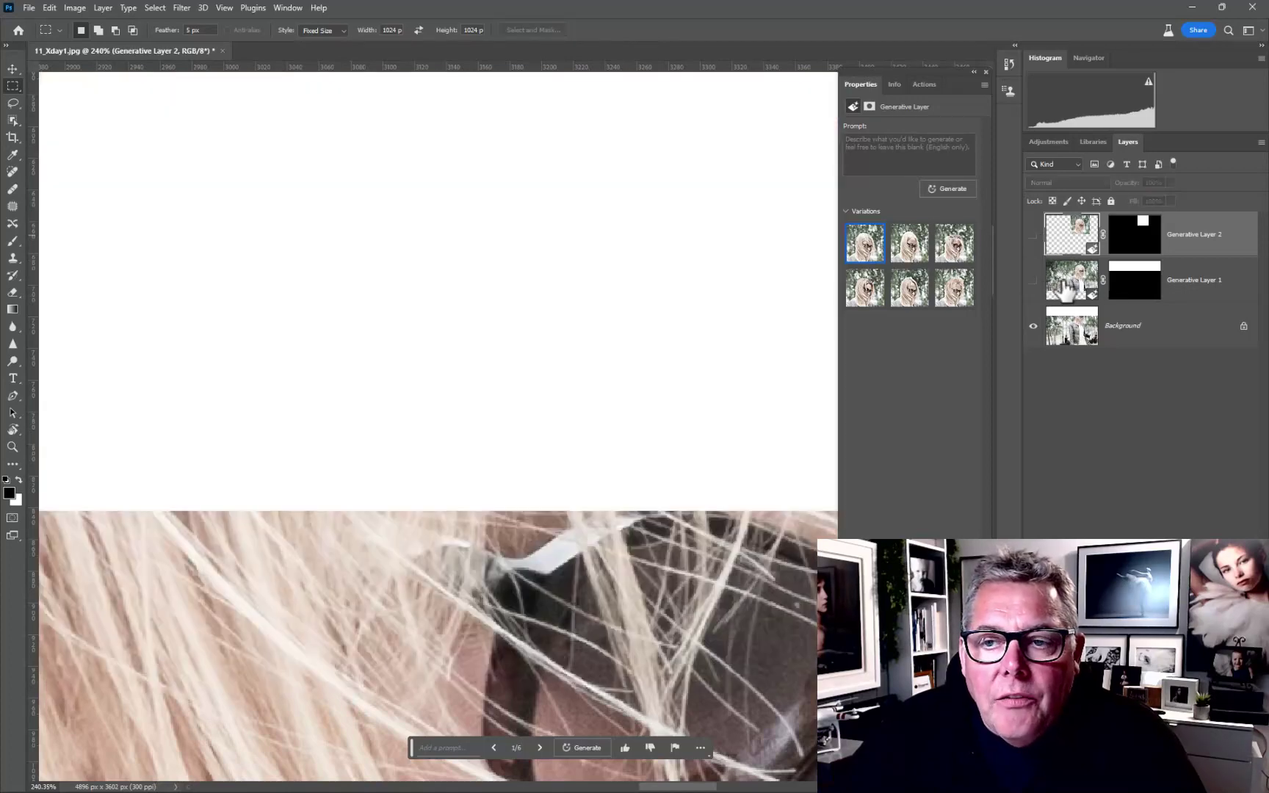
{"action": "left_click", "coordinate": [1034, 279]}
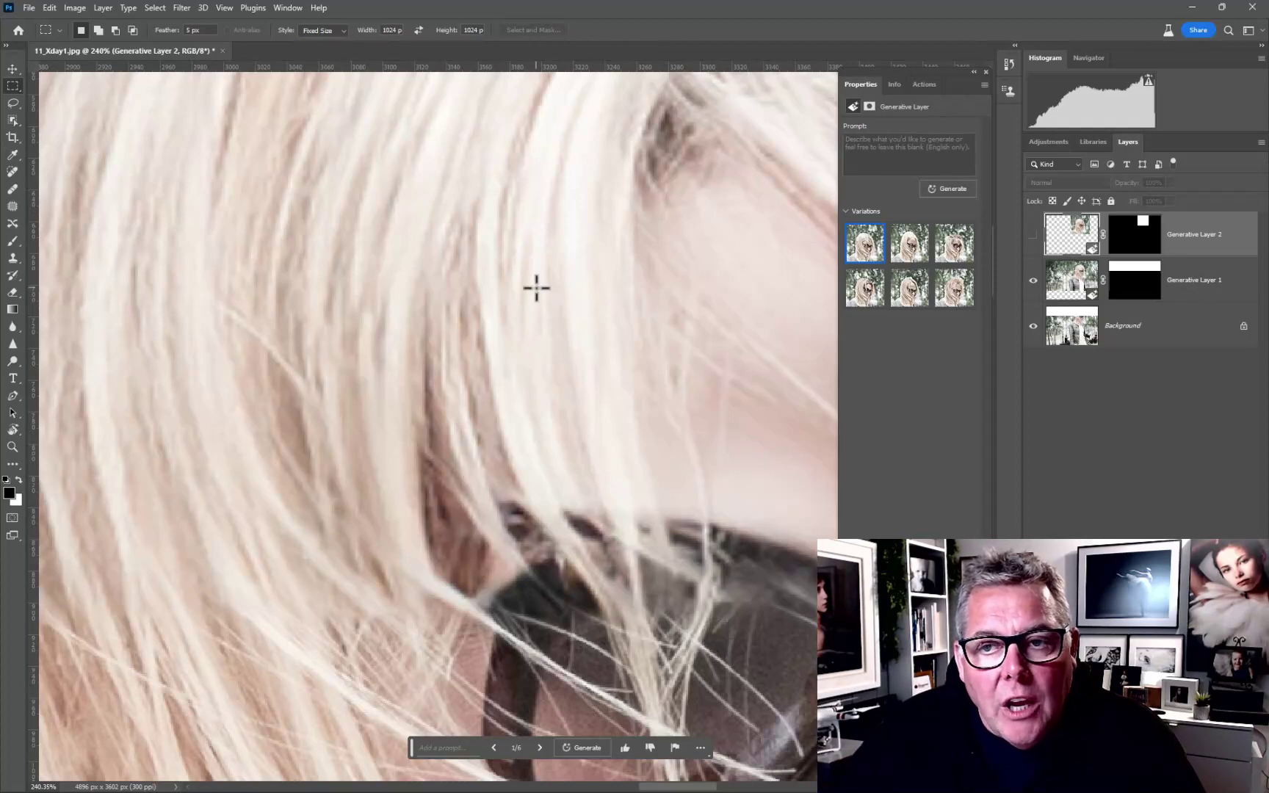
{"action": "left_click", "coordinate": [1033, 235]}
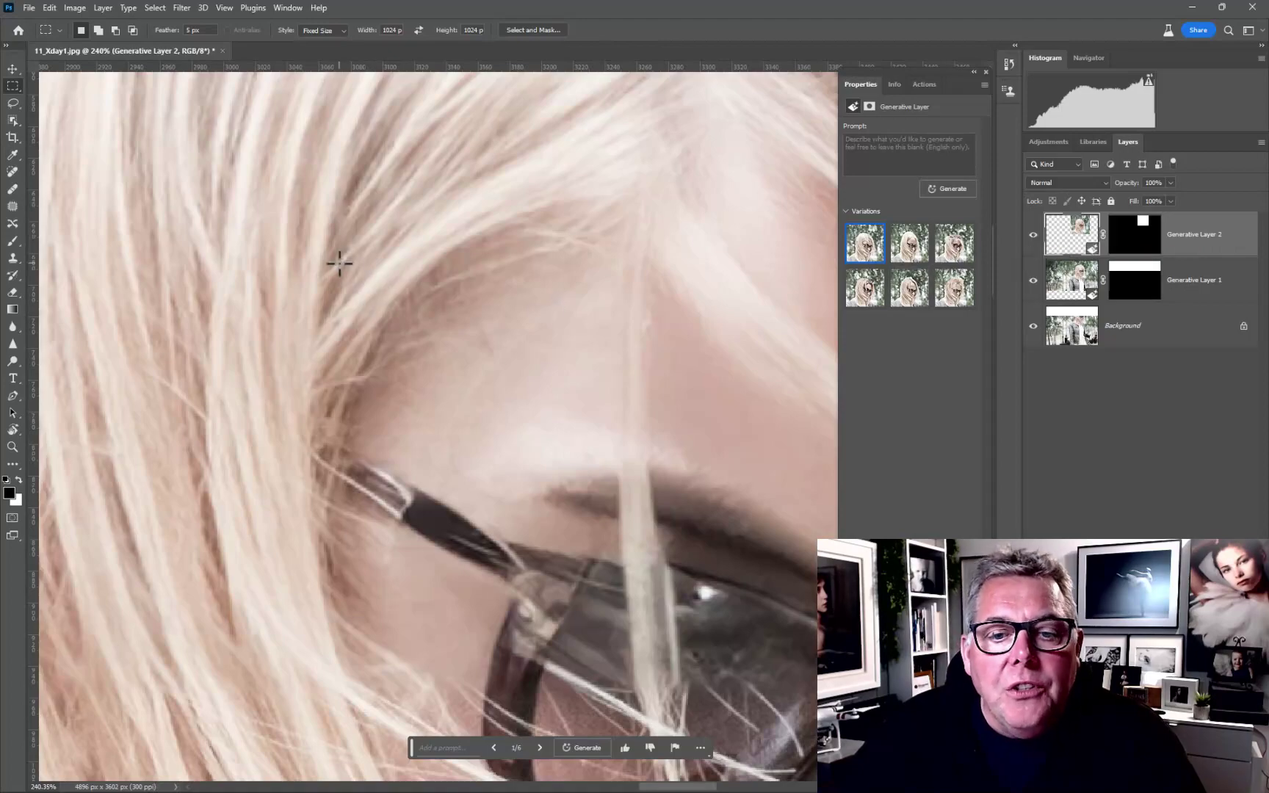
Step: Zoom out to about 39% and pan so the whole woman is centred
{"action": "scroll", "coordinate": [340, 263], "scroll_direction": "down", "scroll_amount": 10}
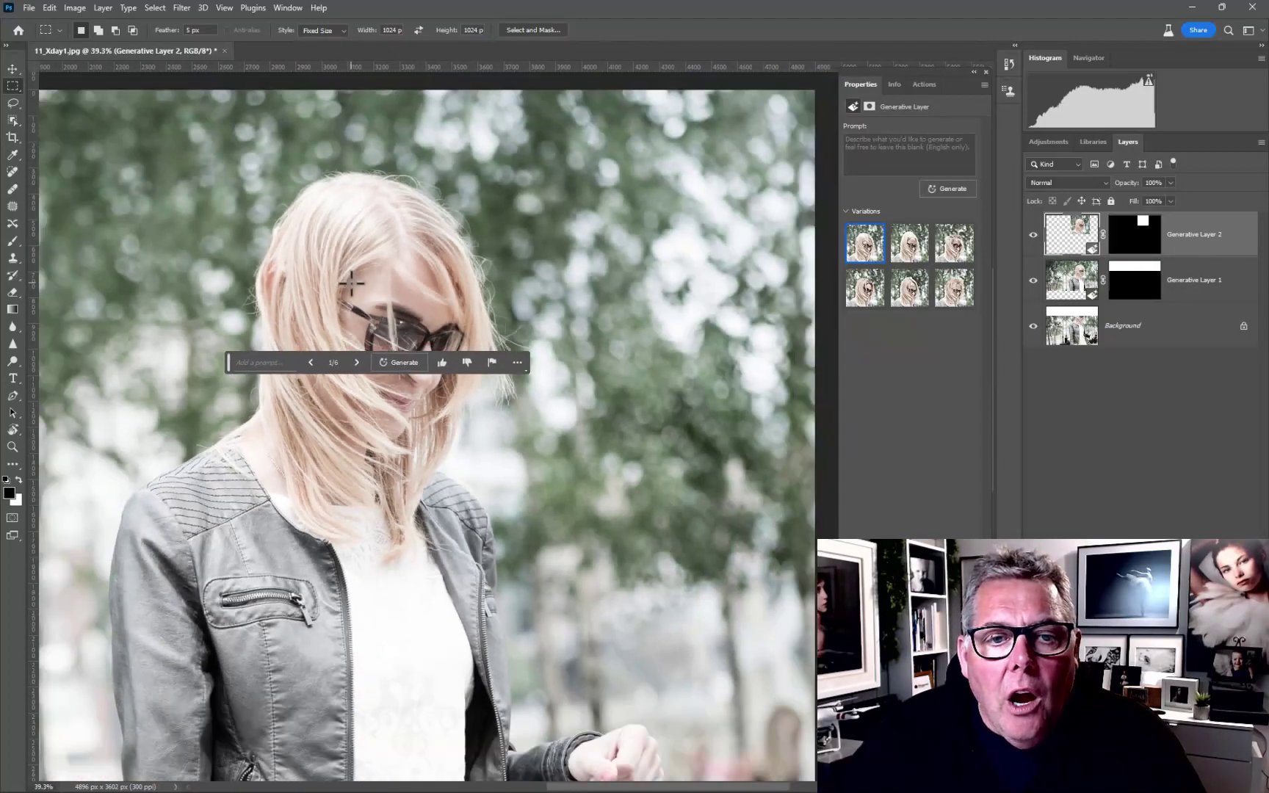
{"action": "left_click_drag", "start_coordinate": [283, 470], "coordinate": [544, 481]}
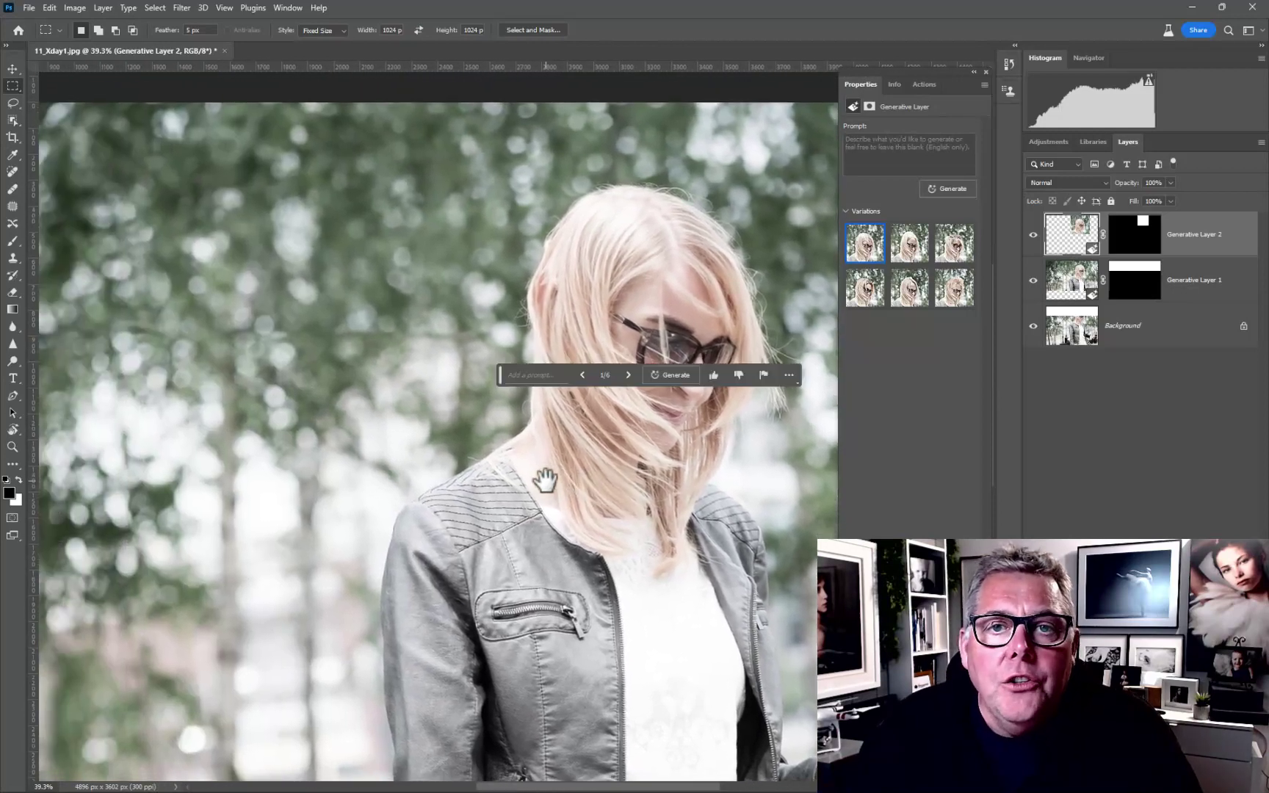